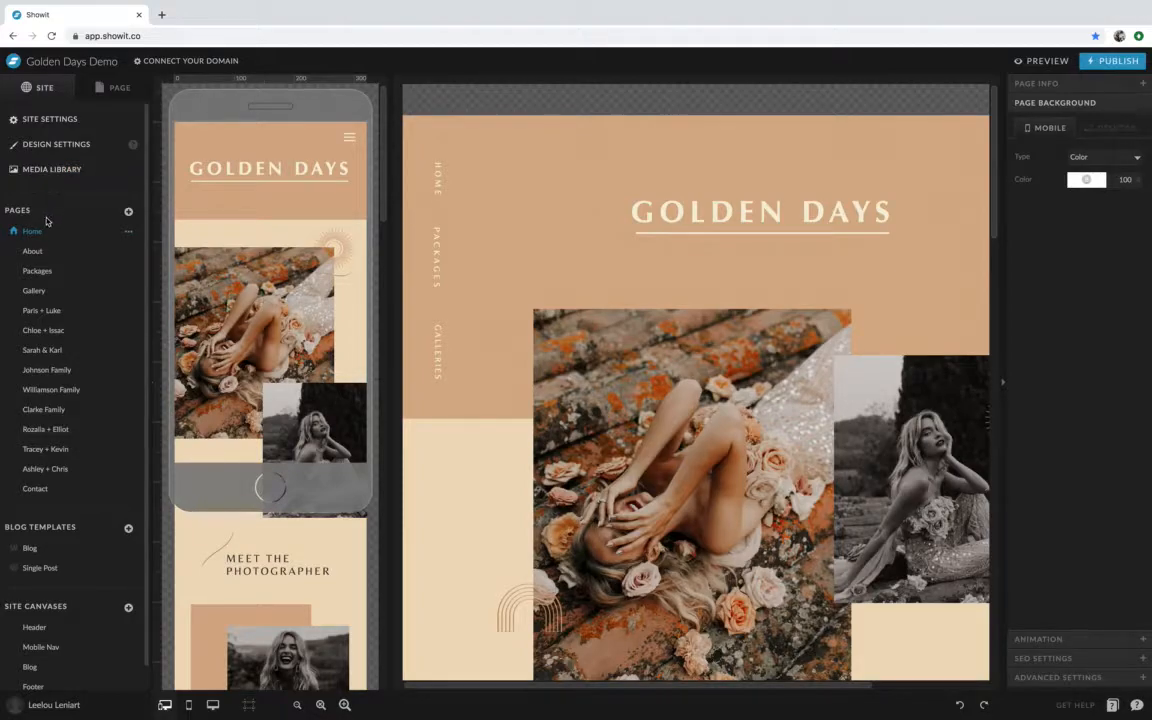
Step: Review the site's pages, blog templates and site canvases, and view the list of canvases on the Home page
scroll(40, 550, down, 1)
scroll(40, 560, down, 1)
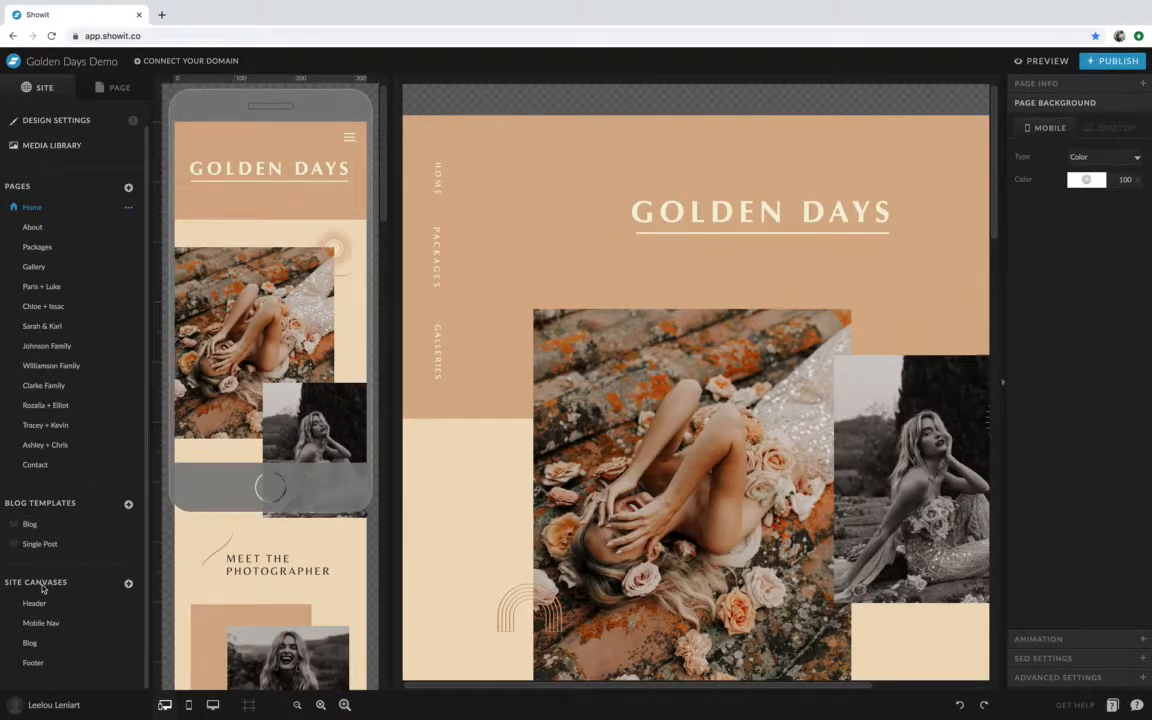
click(114, 89)
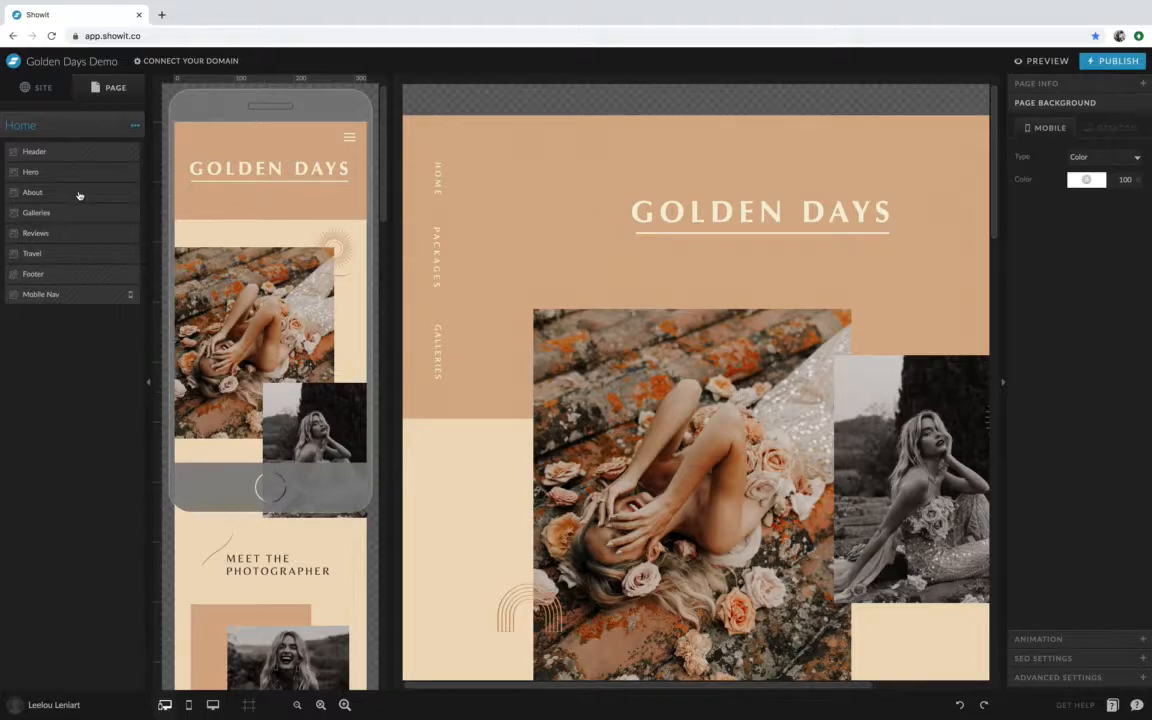
click(44, 90)
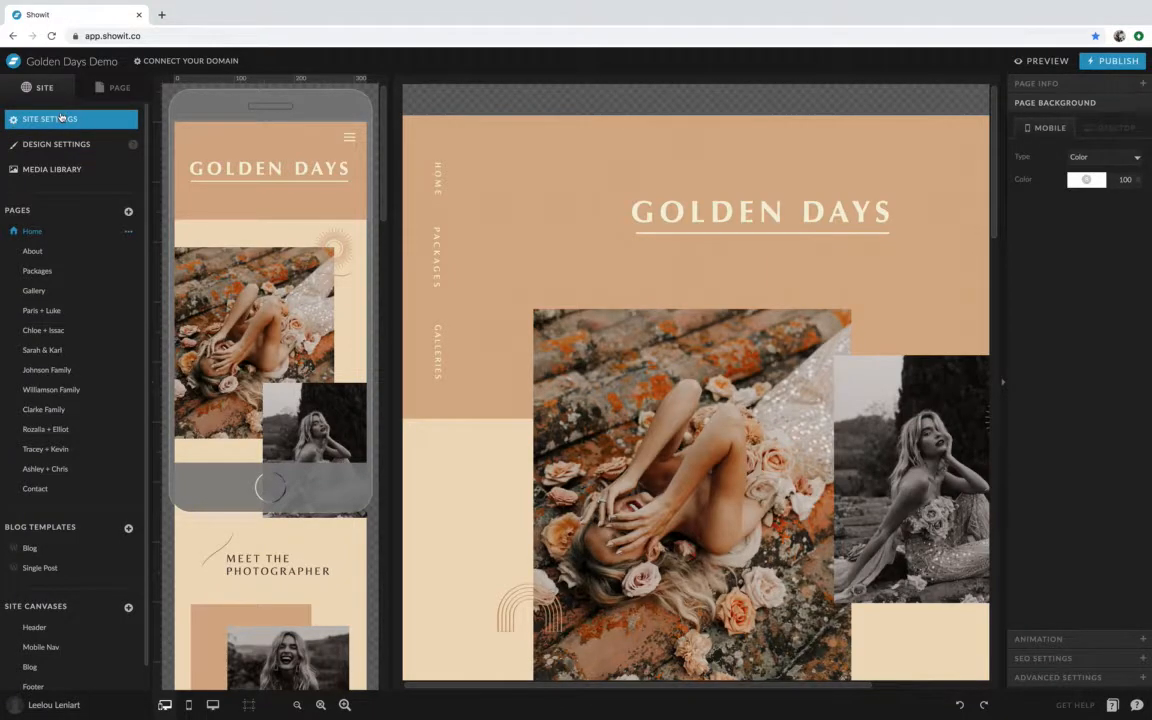
Step: Review the general site information and the blog configuration in the site settings
click(61, 118)
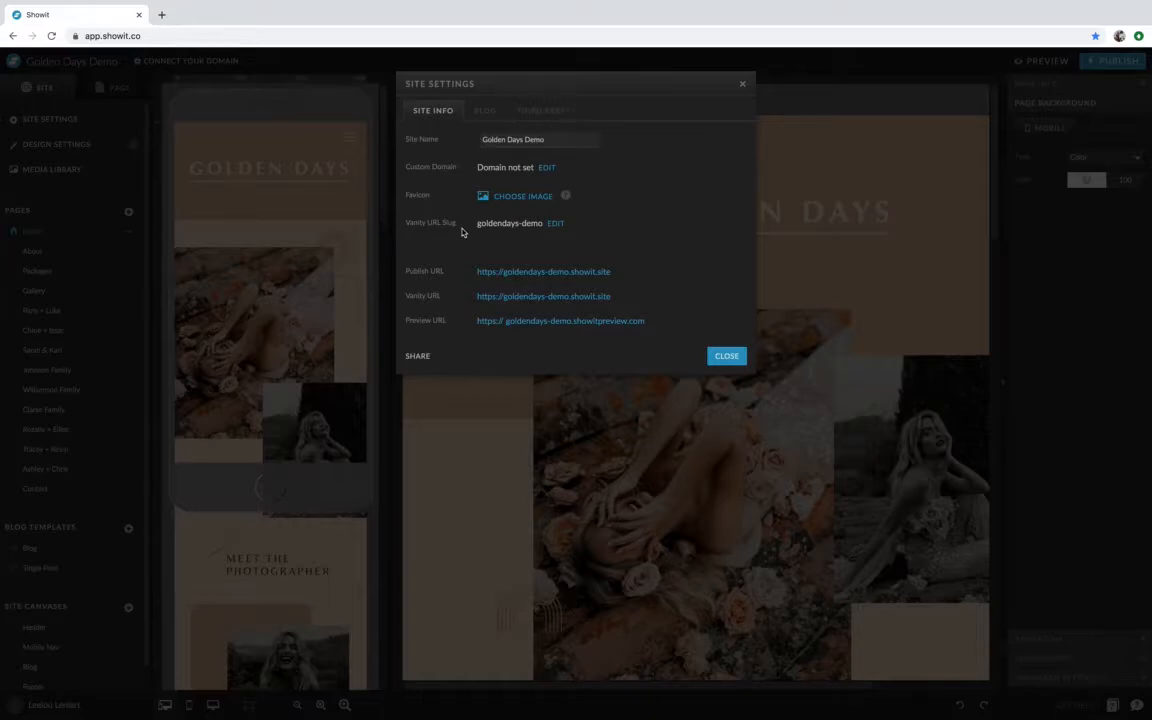
click(488, 110)
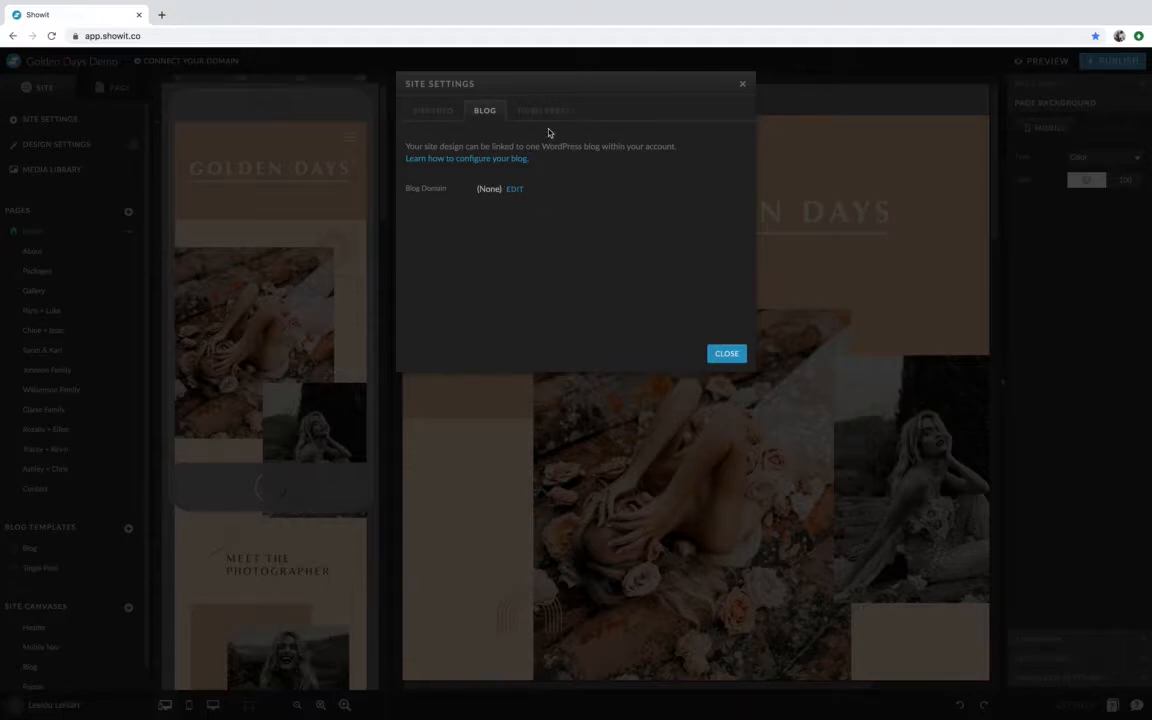
click(725, 355)
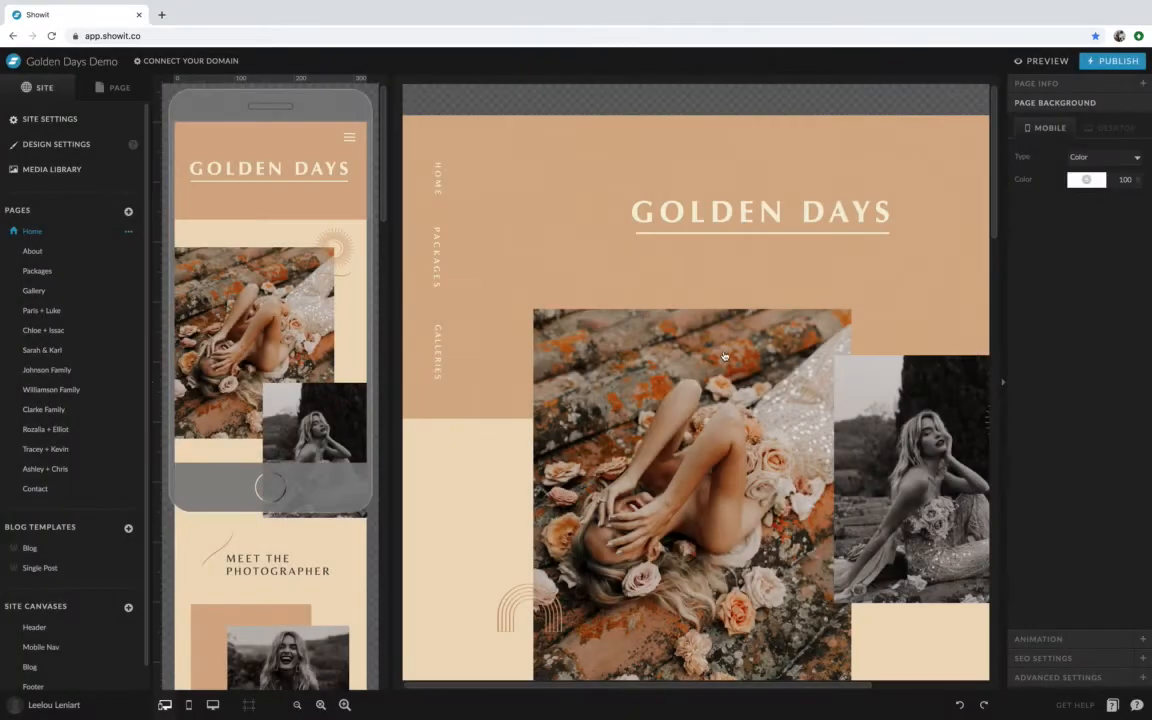
Step: Try a green shade for color 2 of the site's color palette in the design settings
click(80, 152)
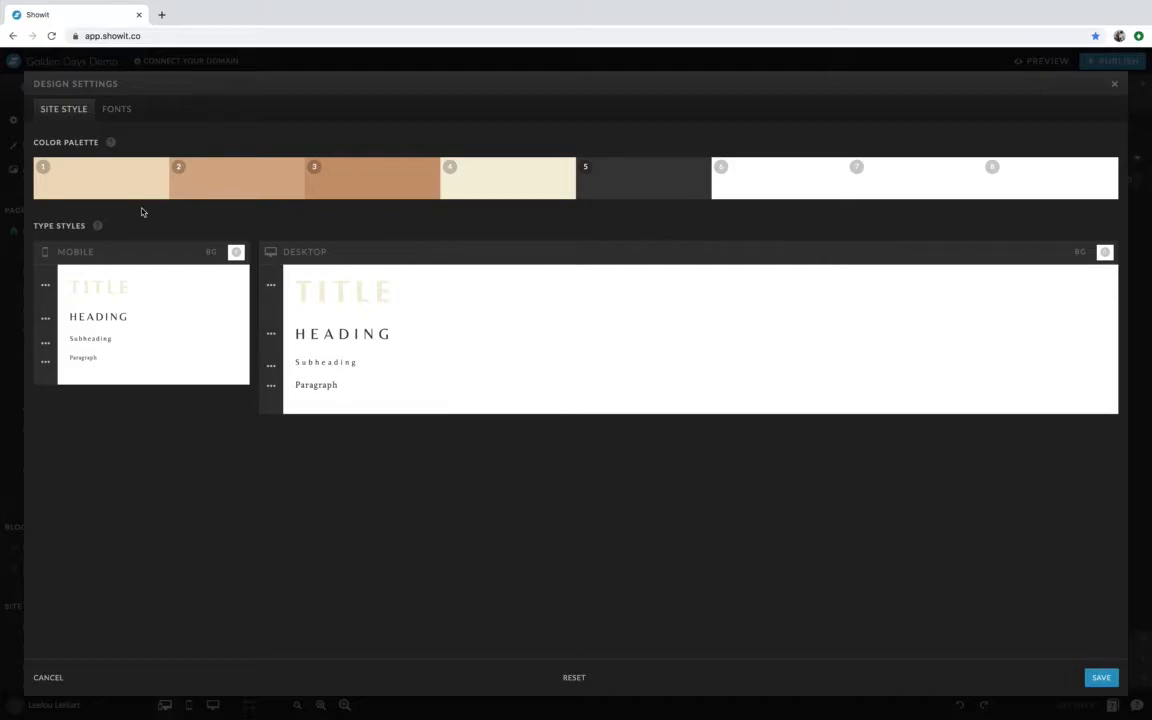
click(198, 174)
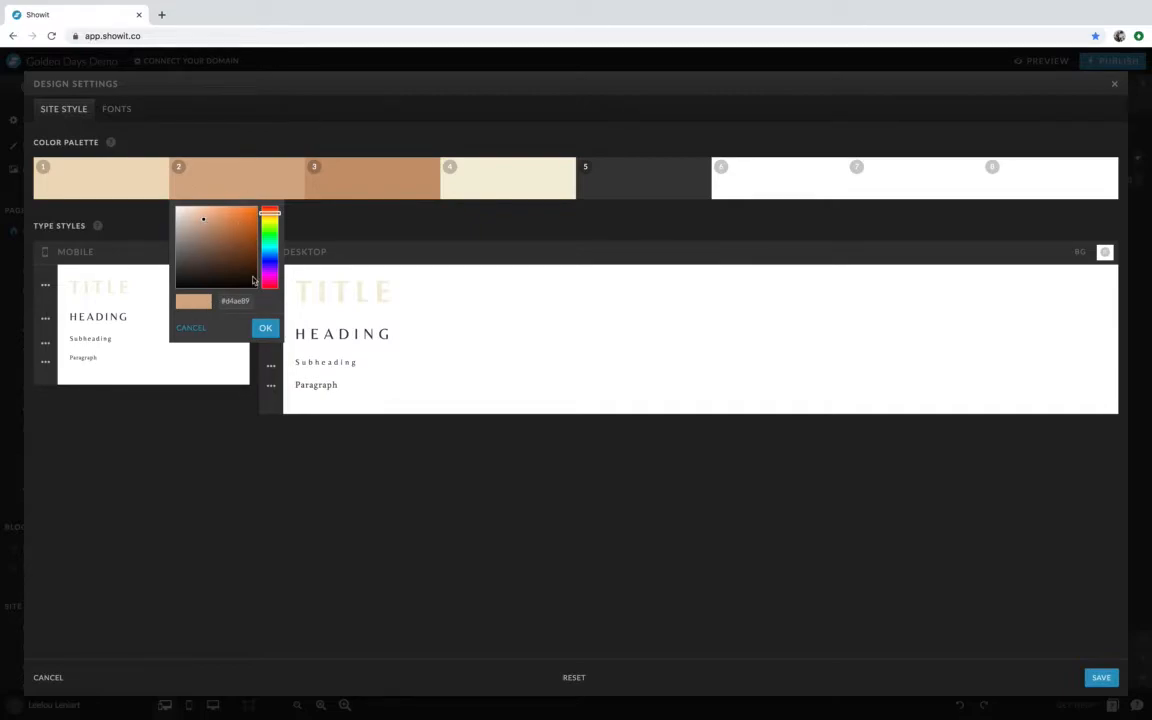
mouse_move(195, 249)
mouse_down()
mouse_move(254, 233)
mouse_move(219, 226)
mouse_move(224, 246)
mouse_move(272, 234)
mouse_move(273, 263)
mouse_move(274, 221)
mouse_move(279, 272)
mouse_move(276, 240)
mouse_up()
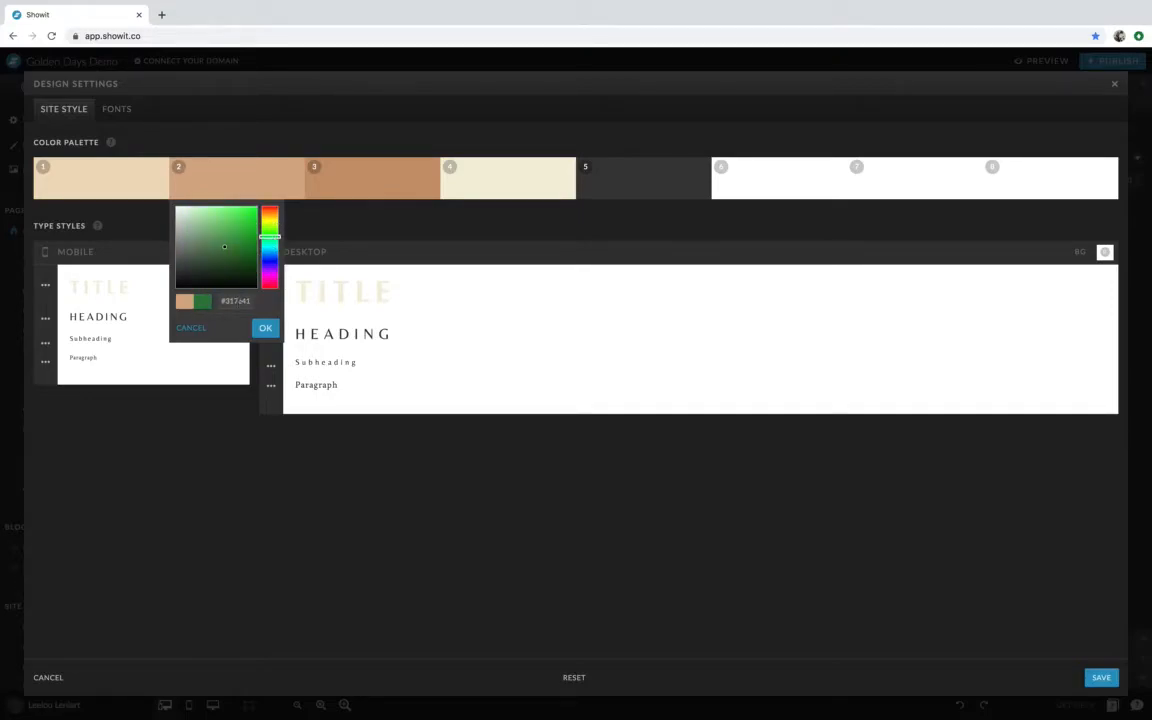
drag(240, 301, 220, 301)
click(233, 301)
drag(236, 301, 213, 300)
click(182, 327)
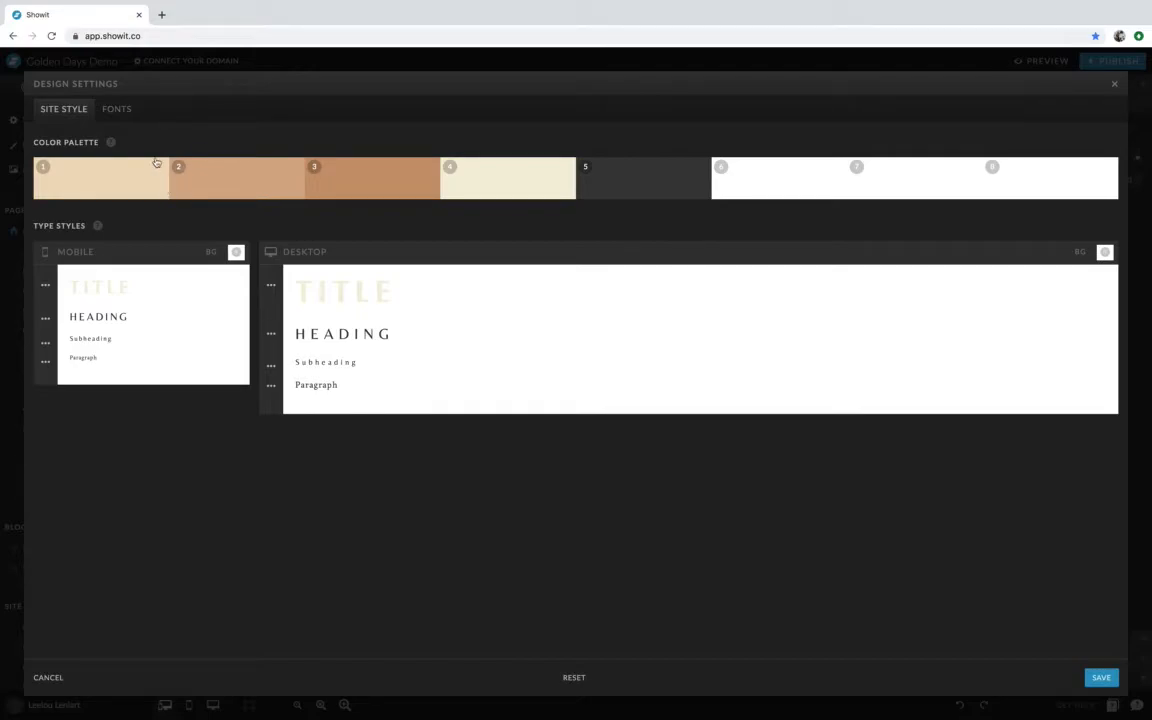
Step: Browse the available Google fonts and preview the born-webfont file from the library as a custom font
click(123, 109)
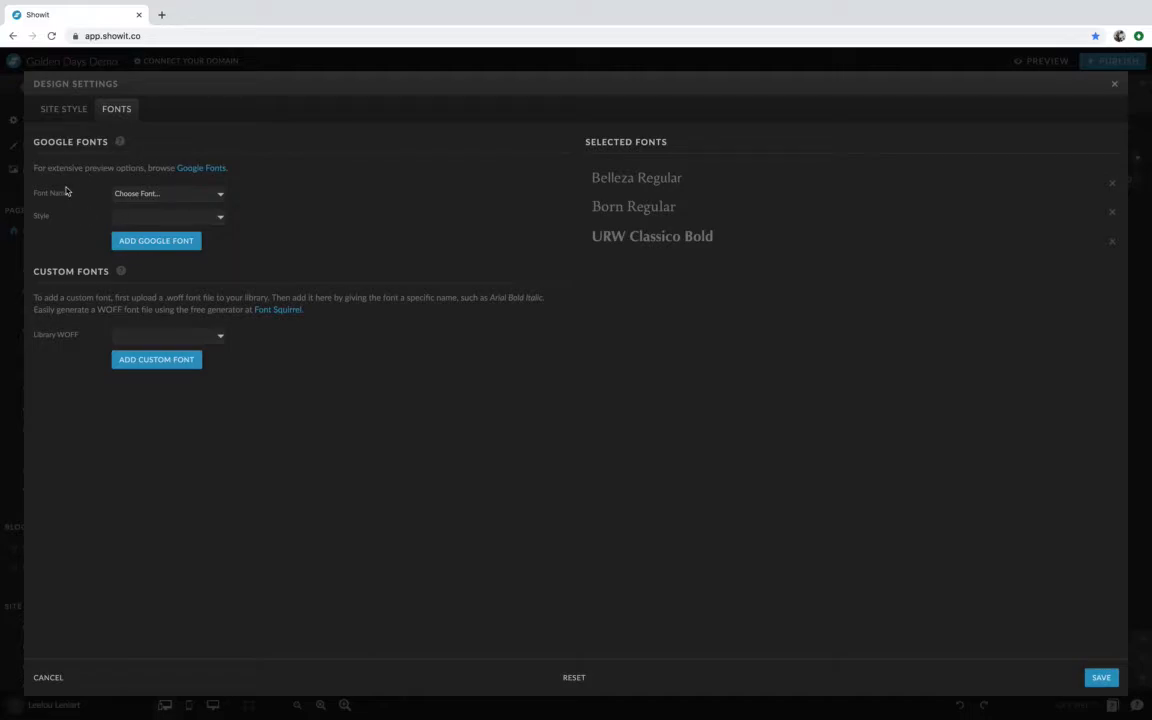
click(157, 195)
scroll(134, 460, down, 10)
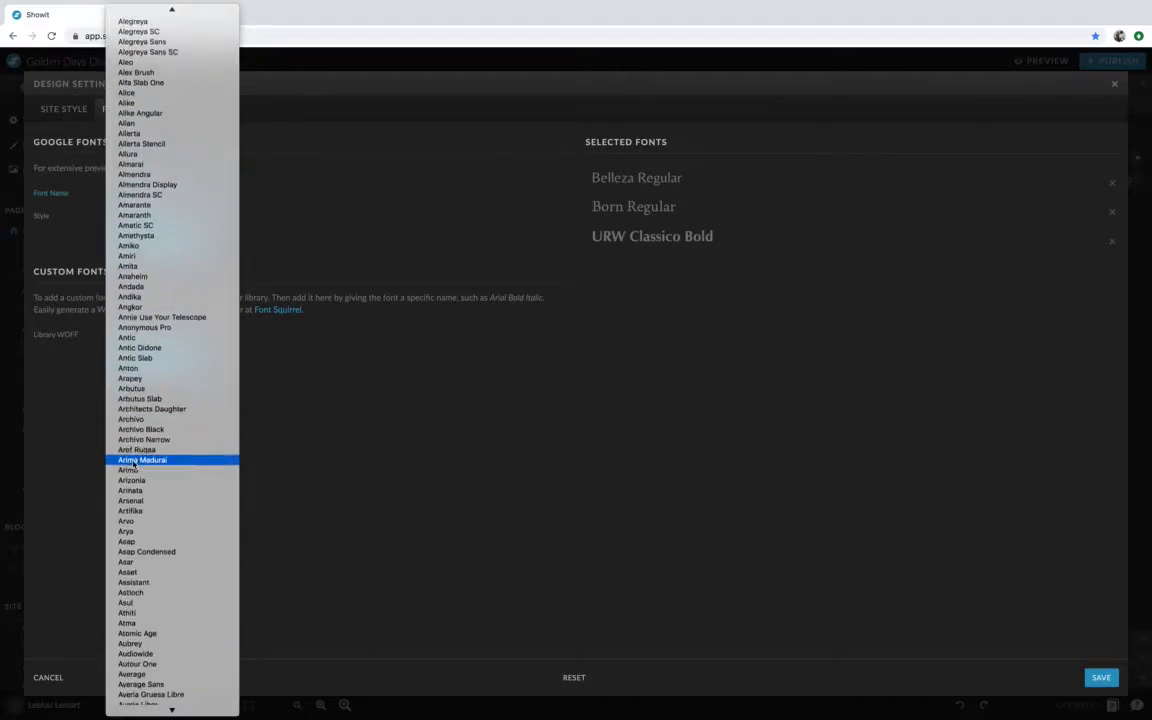
scroll(160, 445, down, 12)
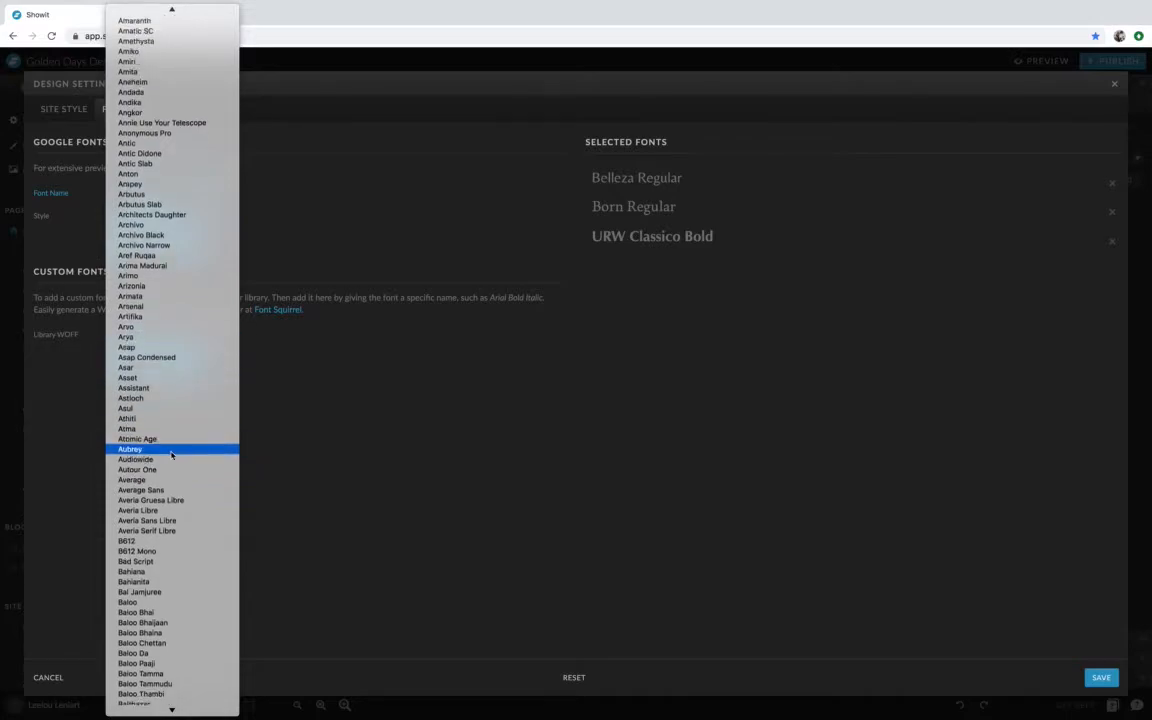
scroll(171, 455, down, 10)
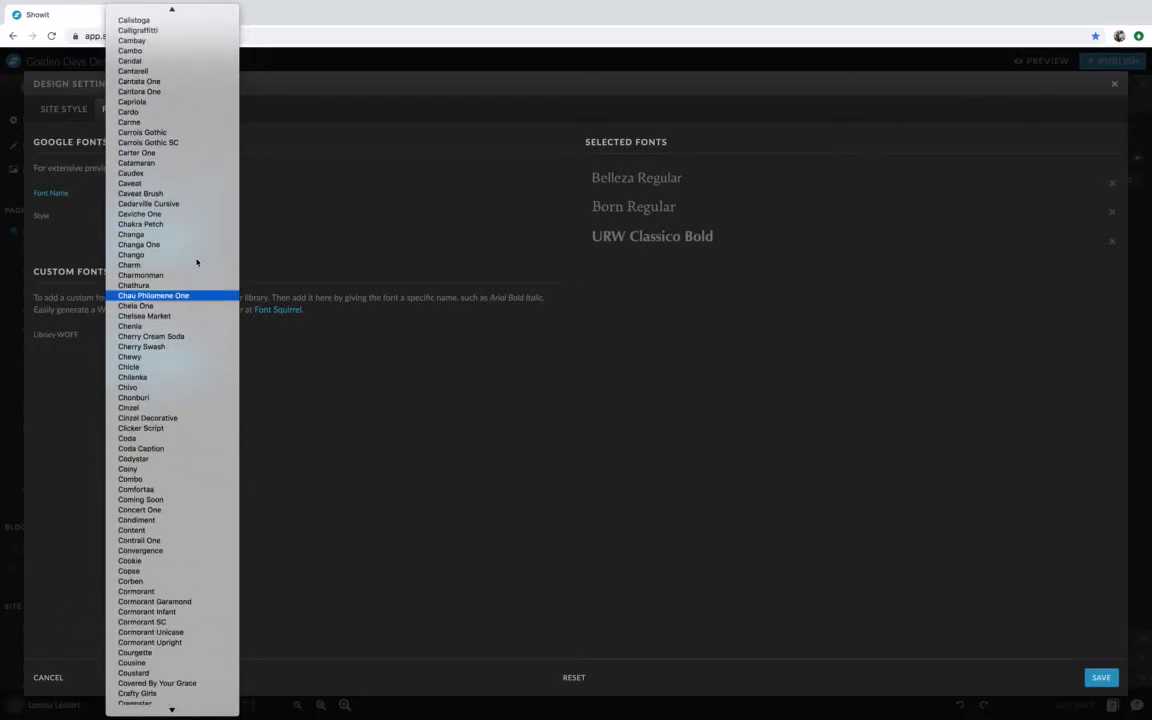
click(293, 196)
click(217, 217)
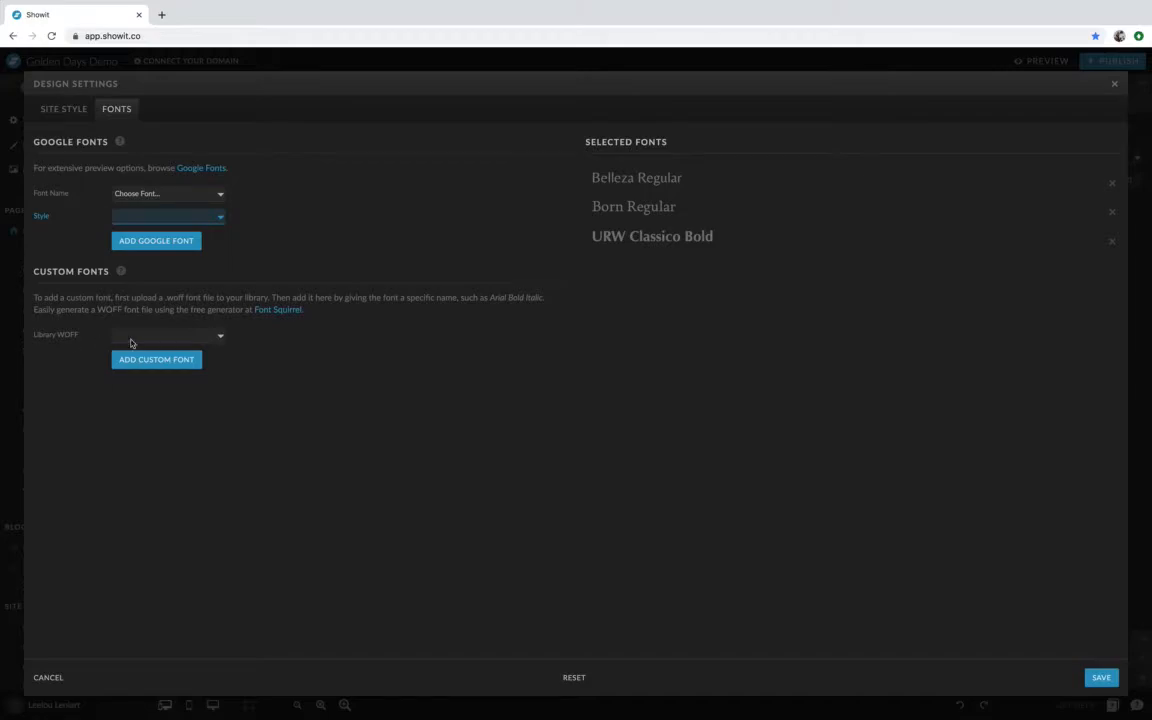
click(172, 338)
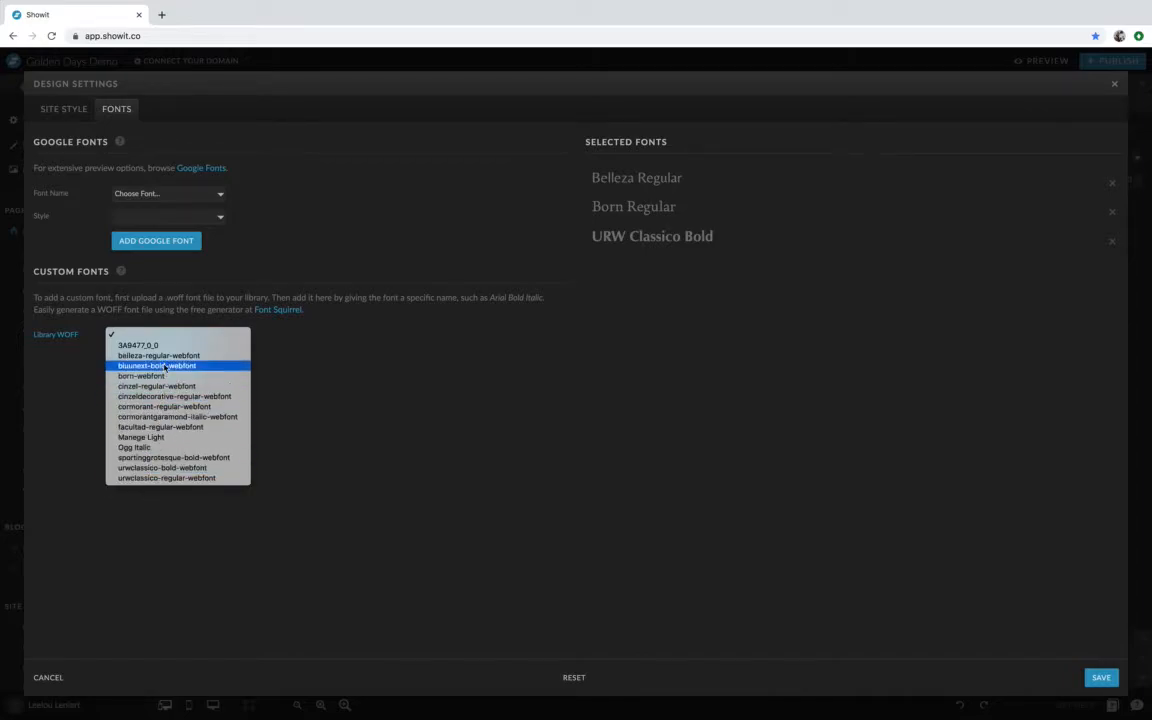
click(165, 376)
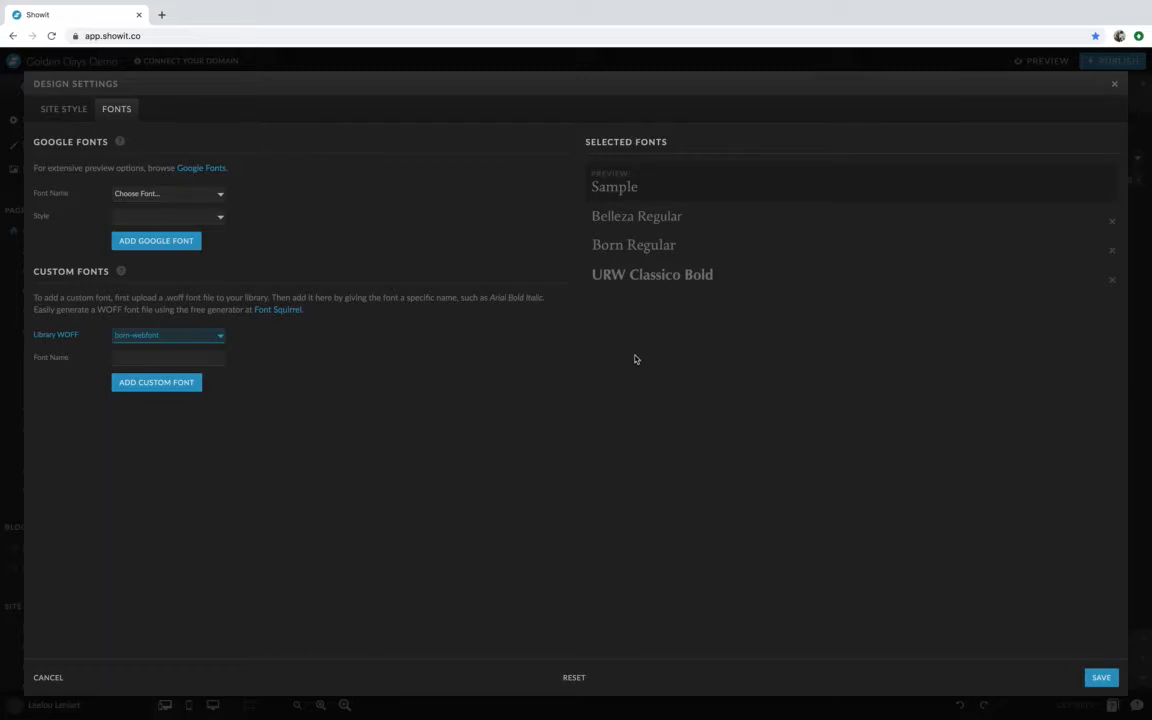
Step: Examine the desktop Title type style and its font choices, then leave the design settings without saving
click(66, 110)
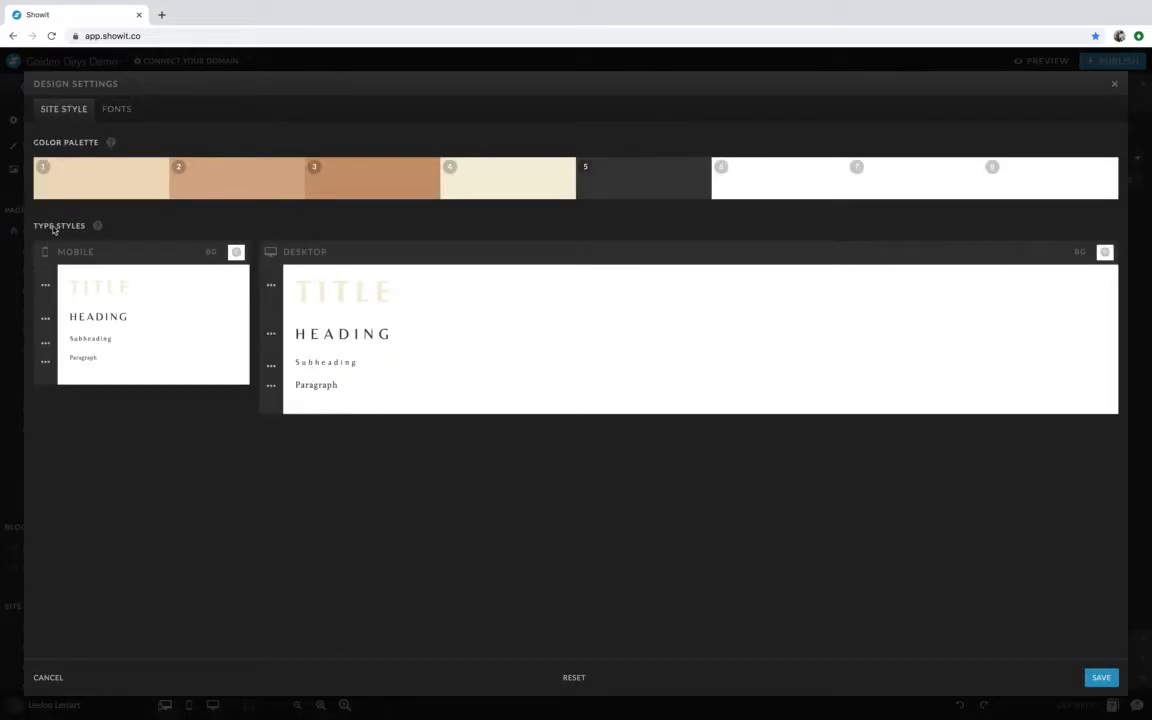
click(270, 286)
scroll(341, 354, down, 1)
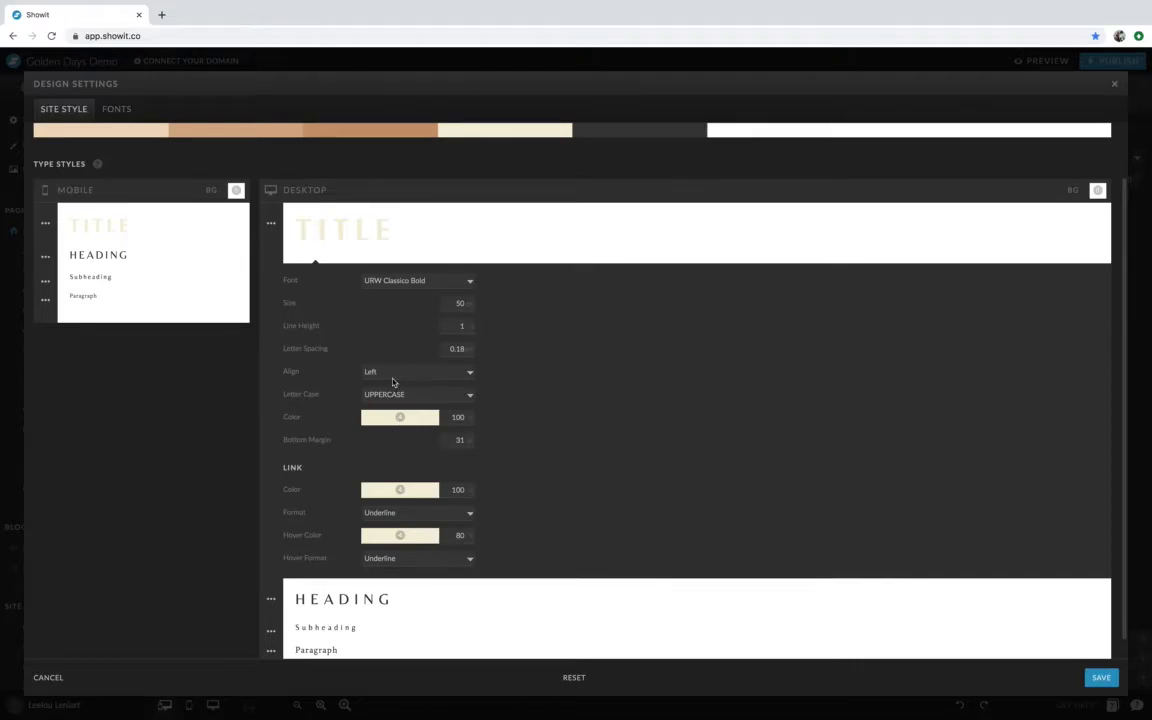
scroll(326, 383, down, 1)
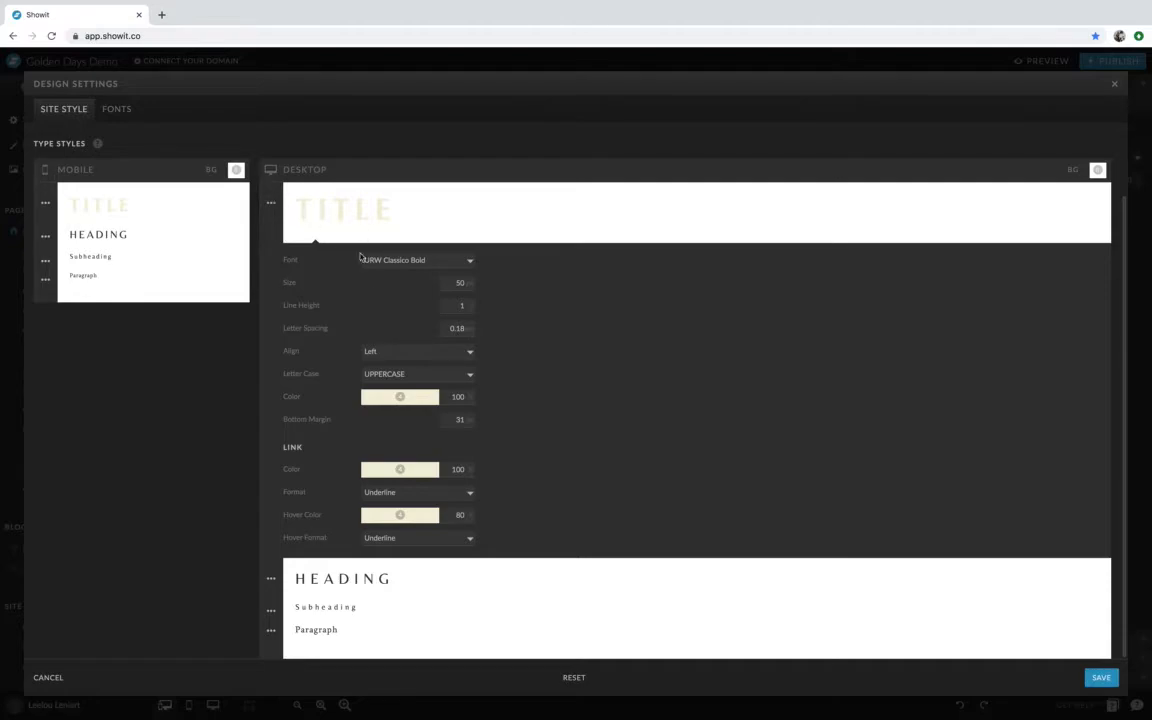
click(437, 260)
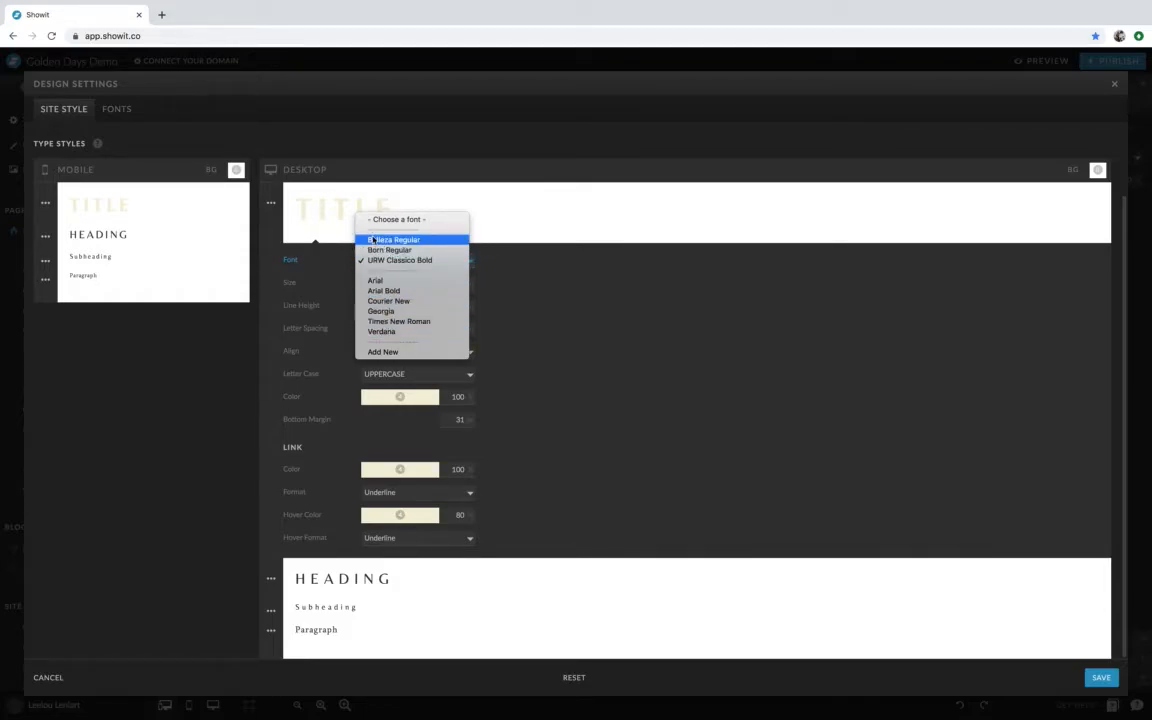
click(55, 677)
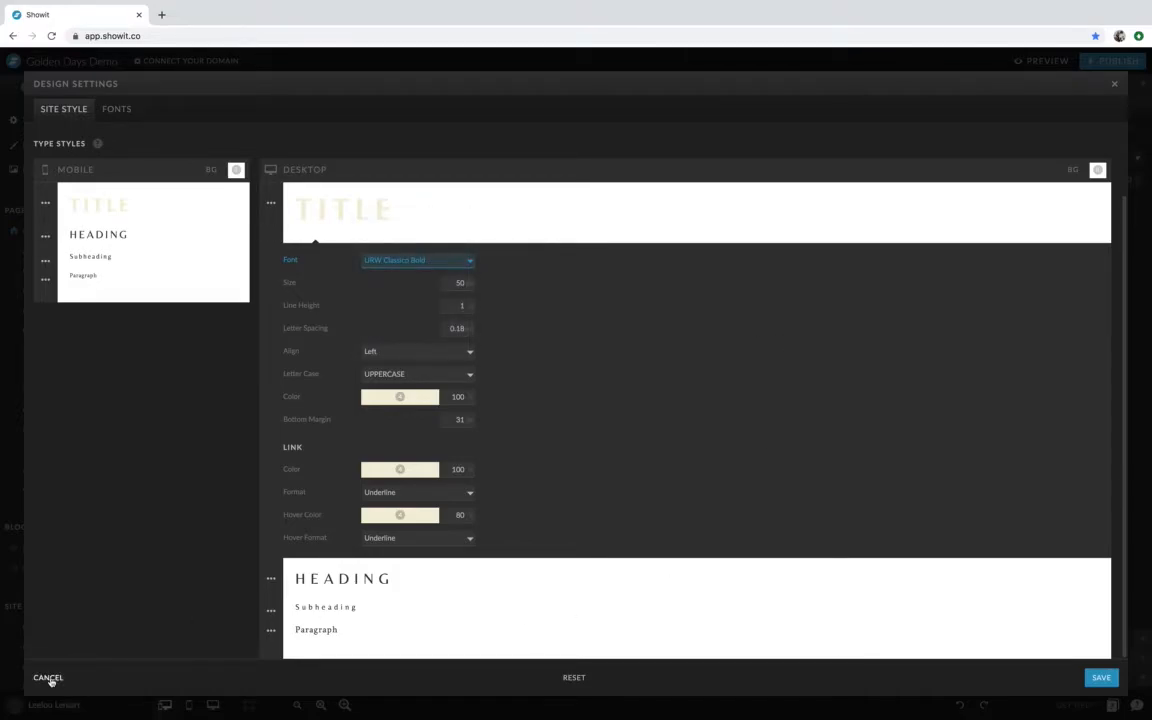
click(49, 678)
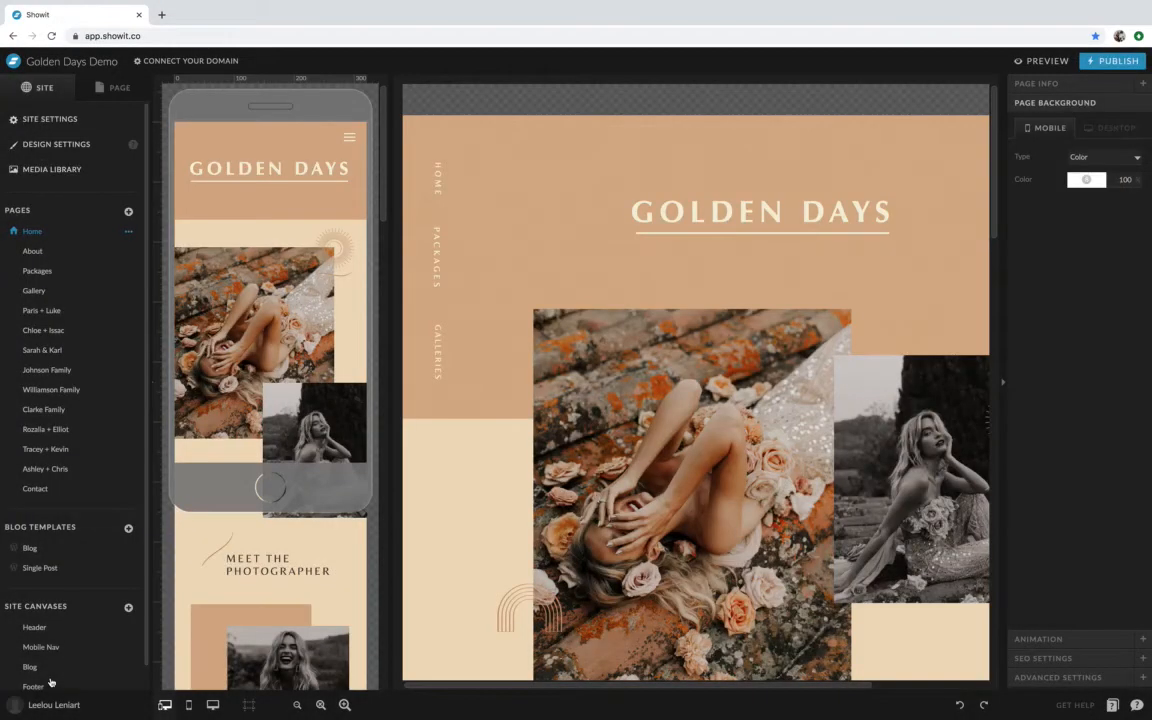
Step: Inspect the font files in the Golden Days fonts folder of the media library
click(69, 172)
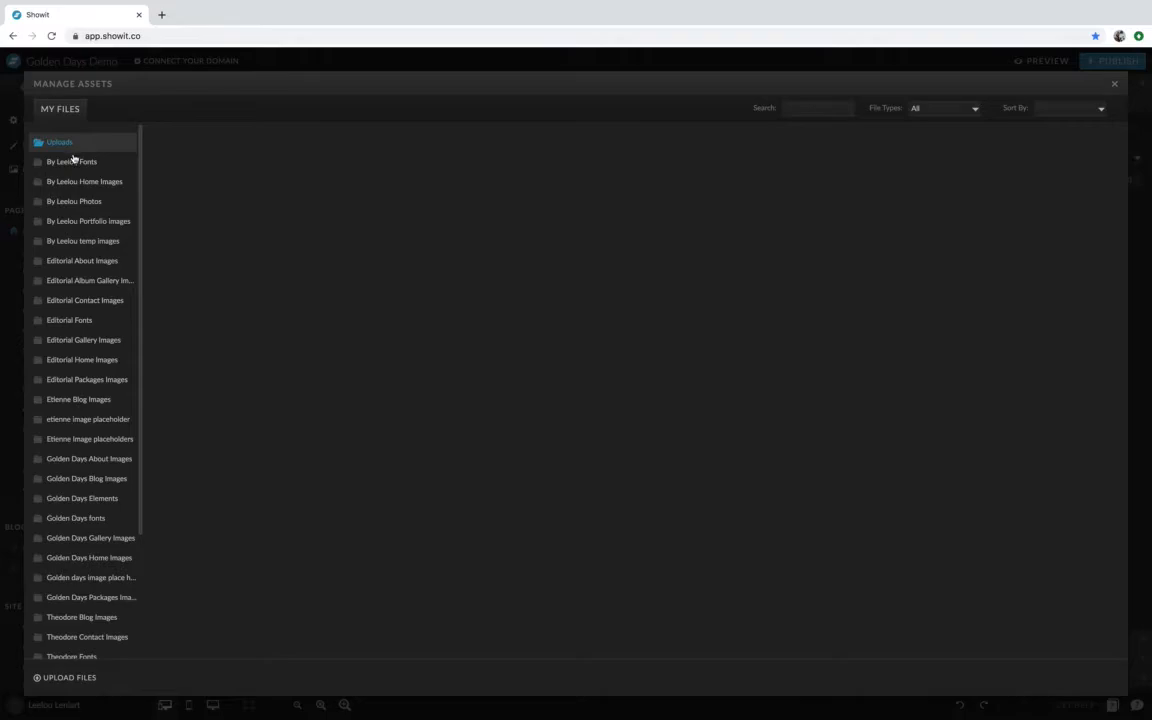
scroll(95, 418, down, 1)
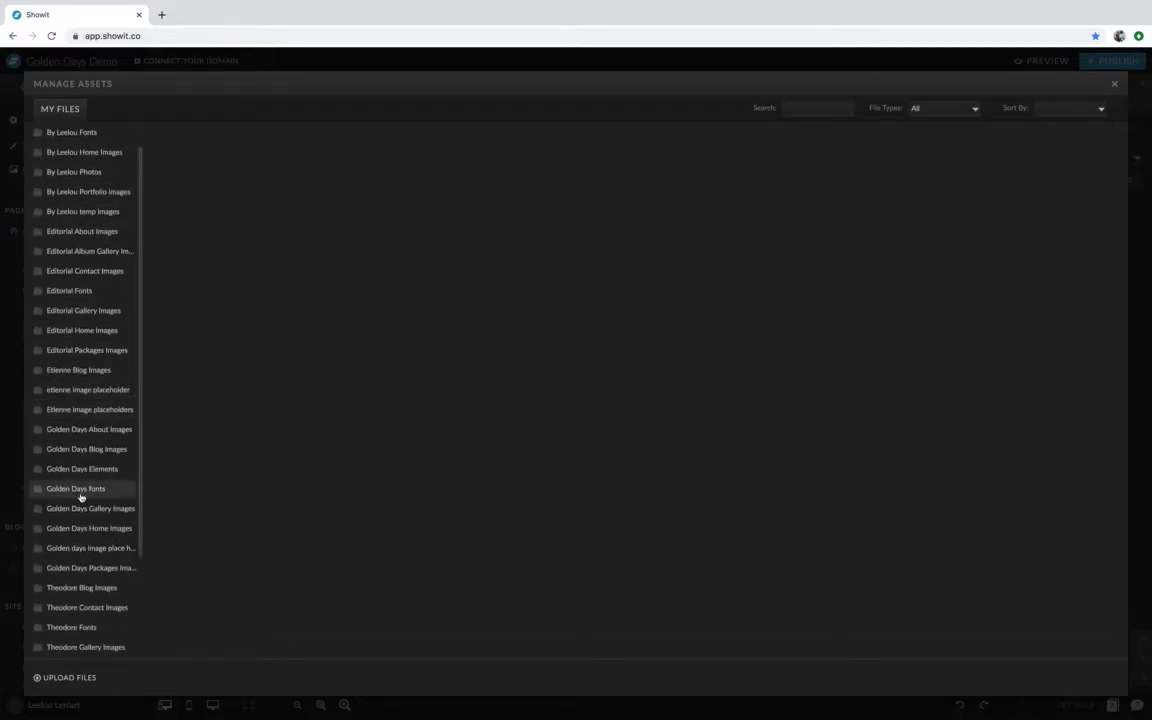
click(80, 489)
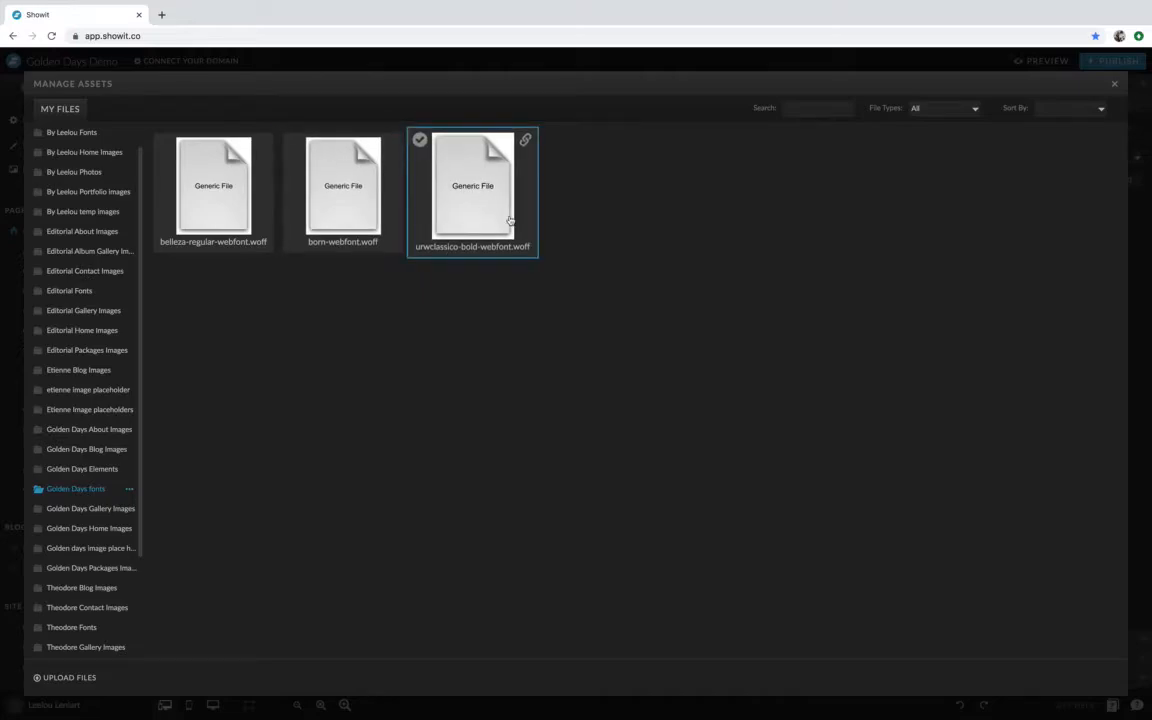
click(231, 189)
click(316, 192)
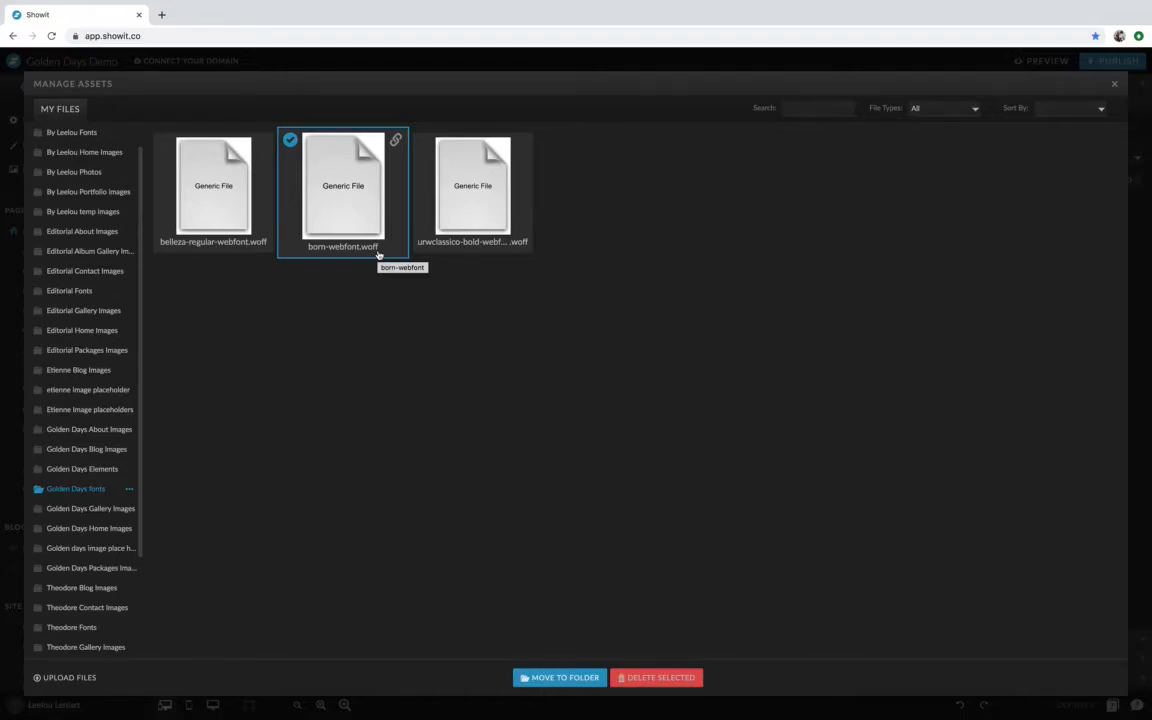
click(1114, 86)
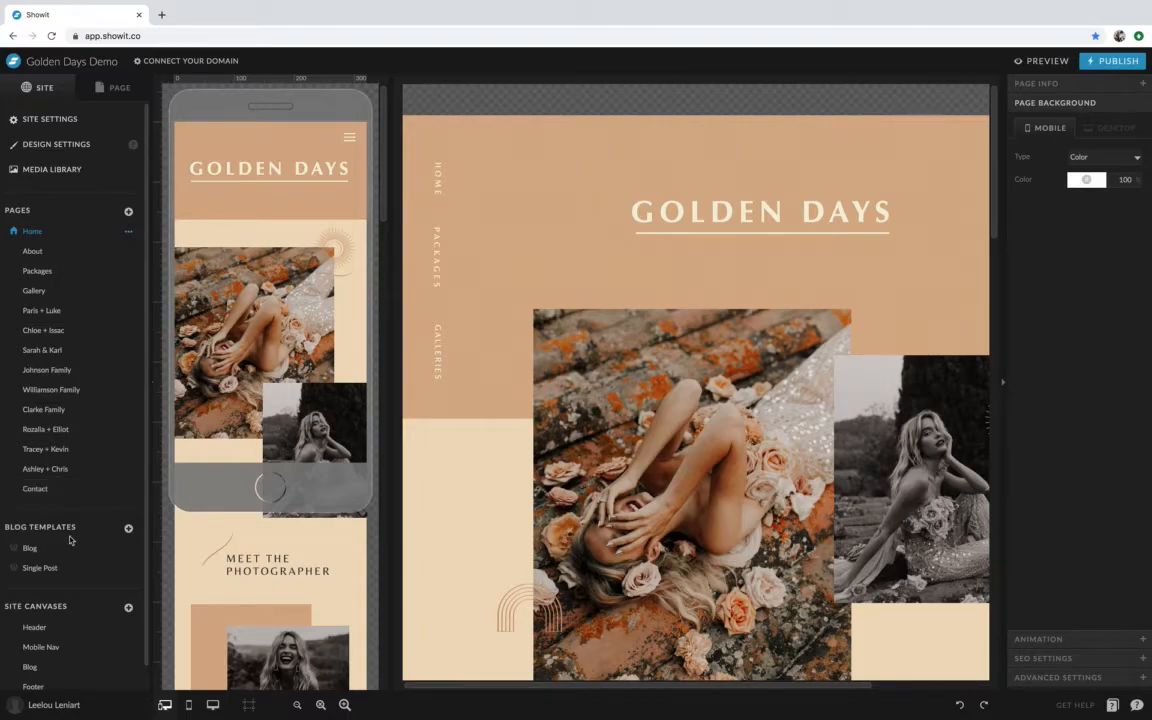
Step: Look through the site's page list and open the individual gallery page listed just before Contact
scroll(69, 540, down, 1)
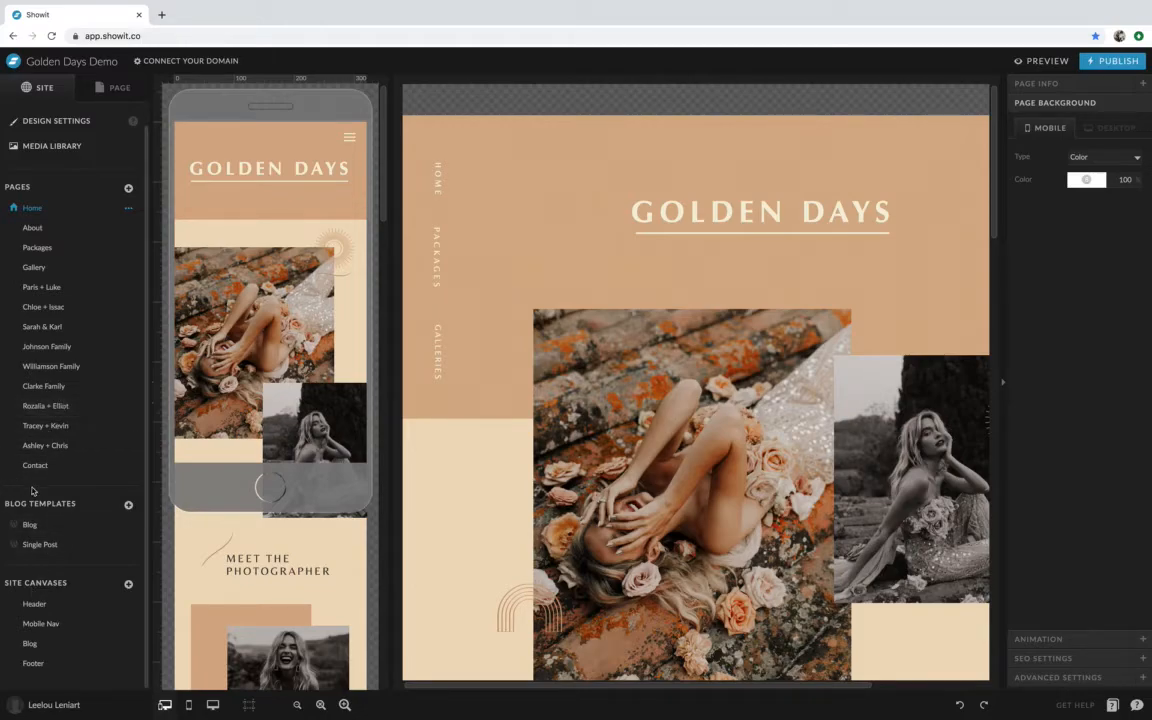
scroll(84, 366, up, 1)
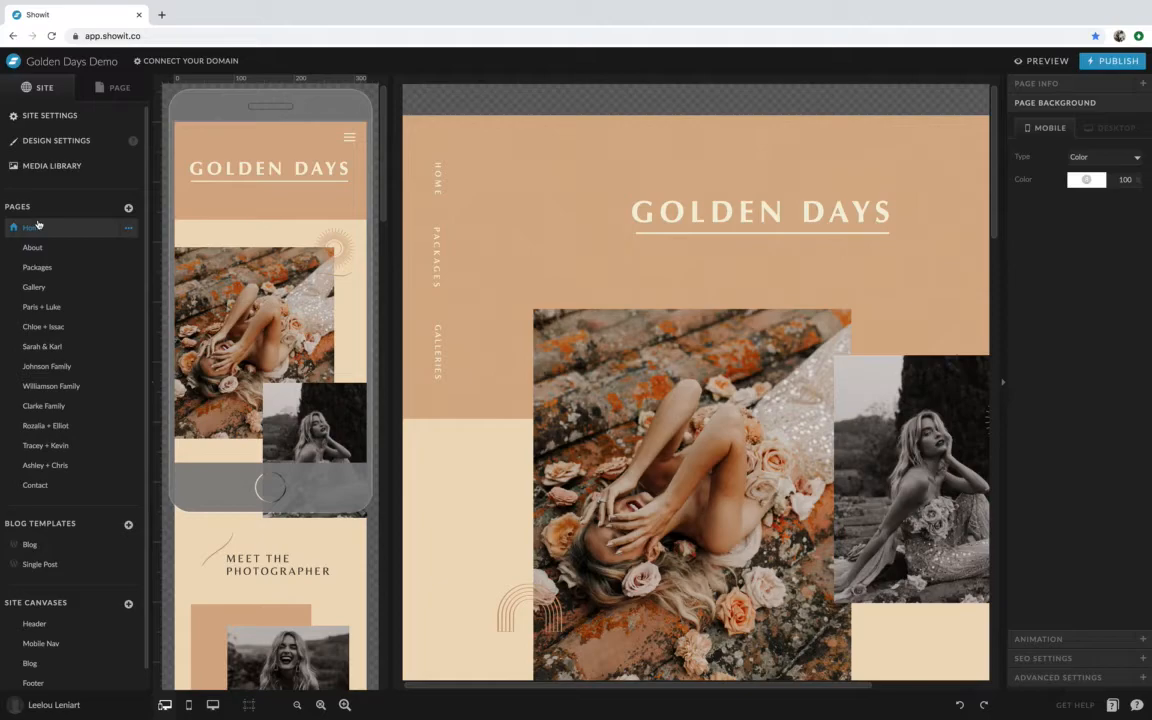
click(45, 465)
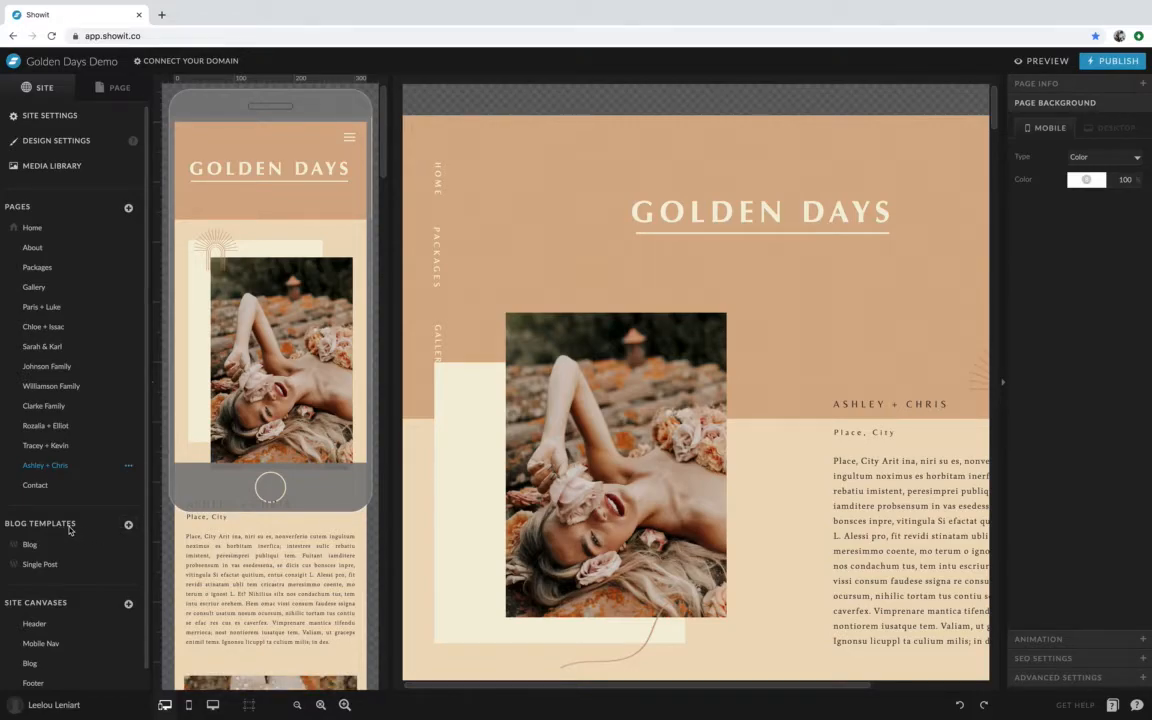
scroll(70, 531, down, 1)
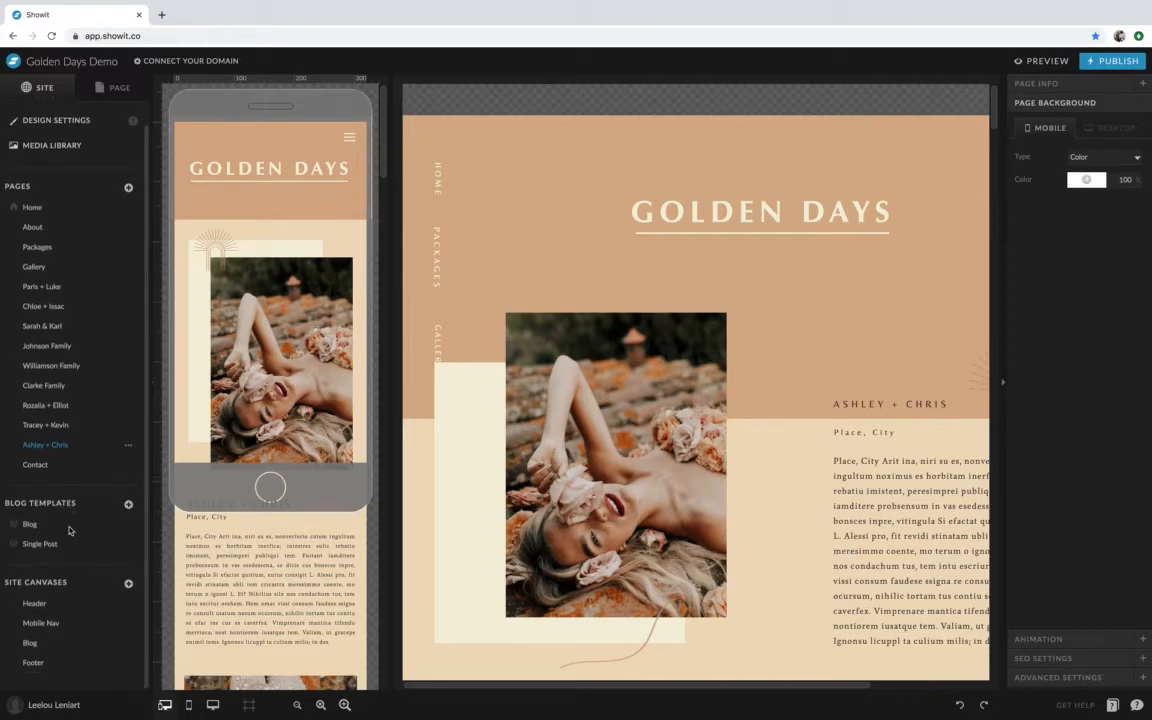
Step: Open the Header site canvas and display the list of elements it contains
click(45, 604)
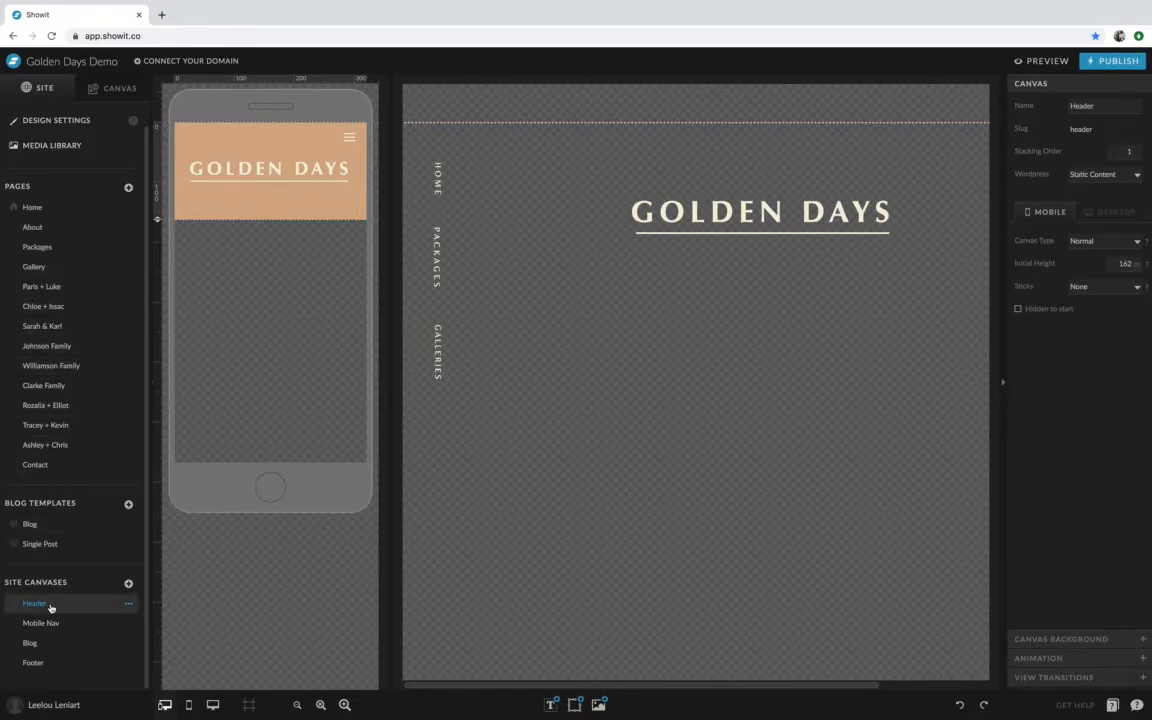
click(129, 607)
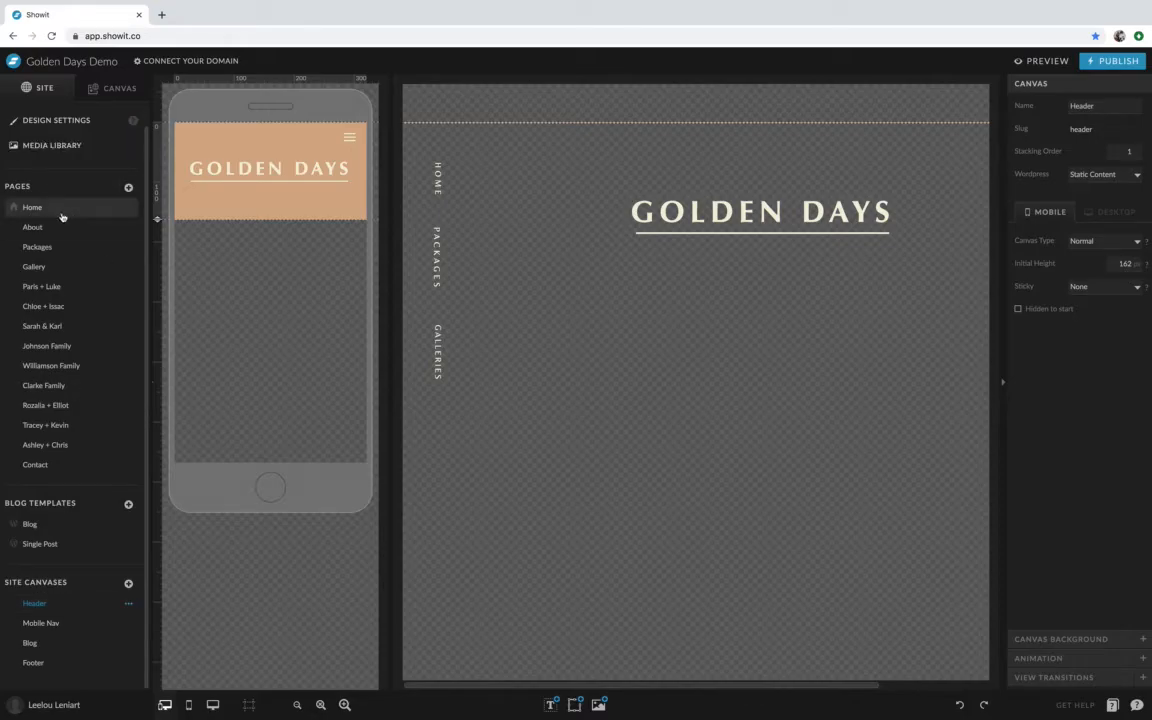
click(115, 87)
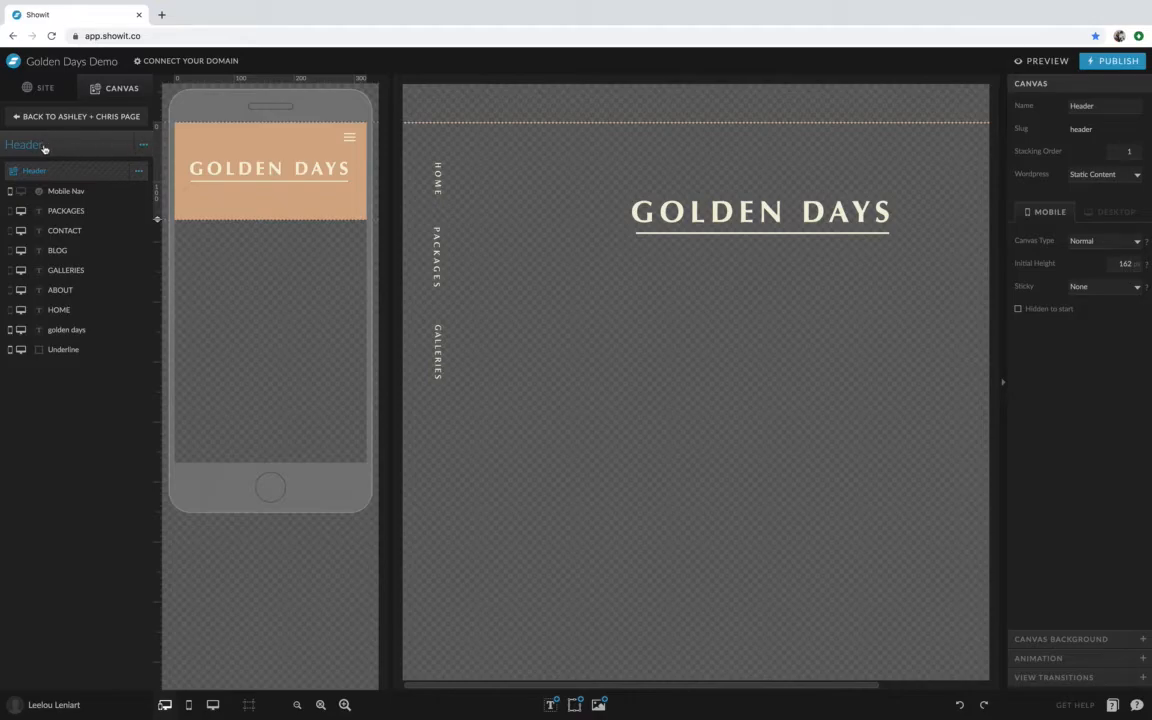
Step: Examine the page list attached to the Header site canvas and the options available for its canvas view
click(148, 150)
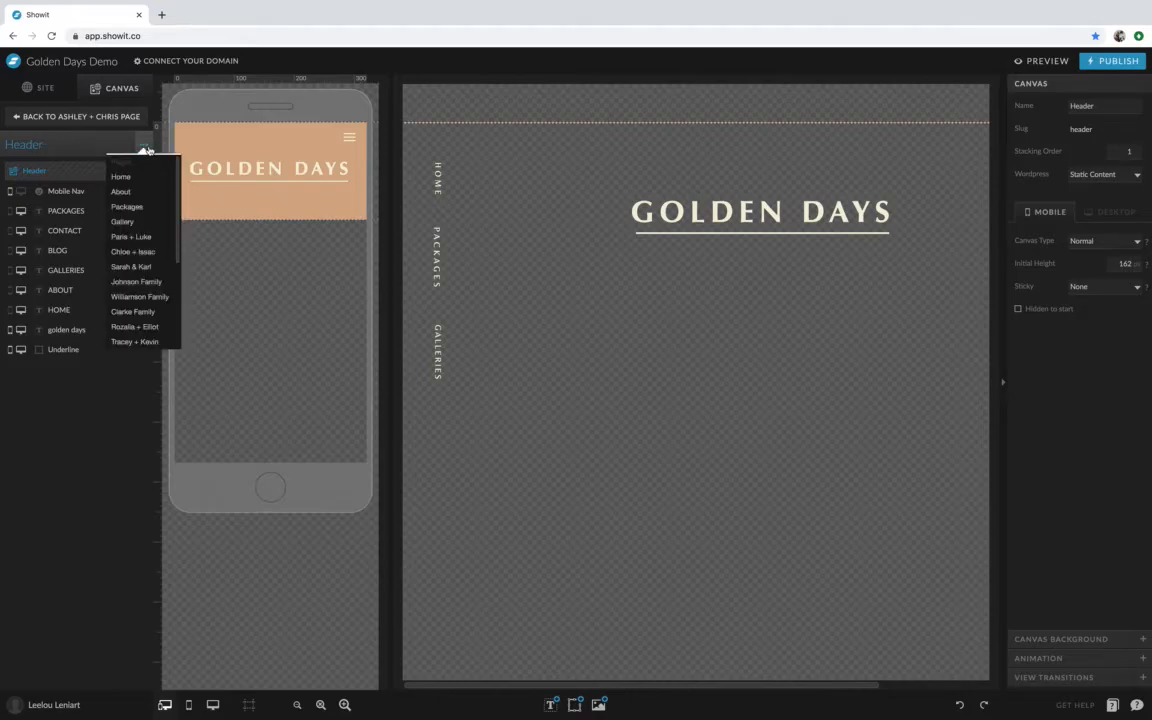
click(140, 172)
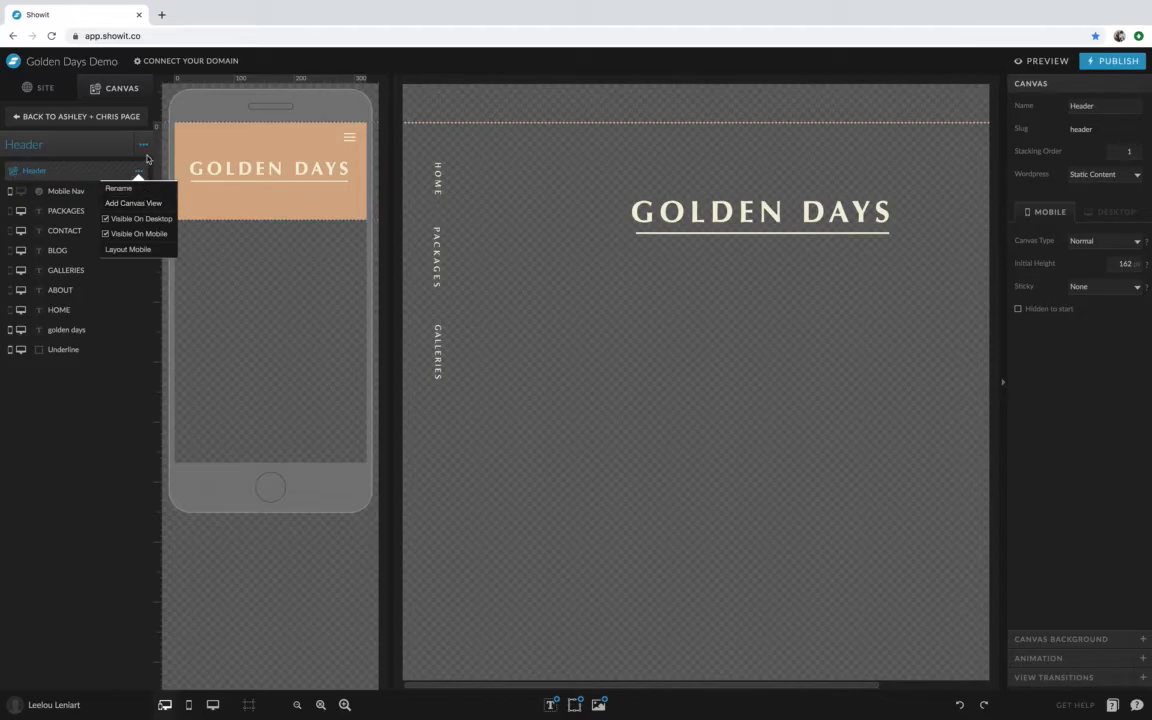
click(137, 190)
click(137, 172)
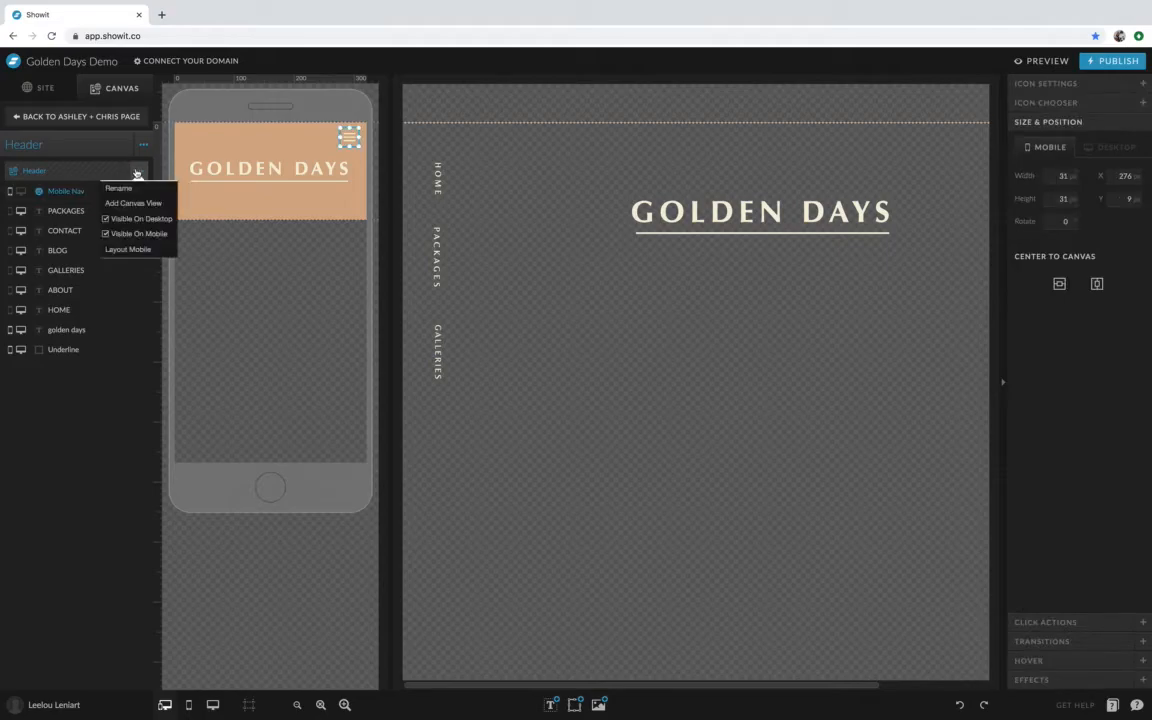
Step: Return to the site overview and check the options for adding a new site canvas
click(52, 117)
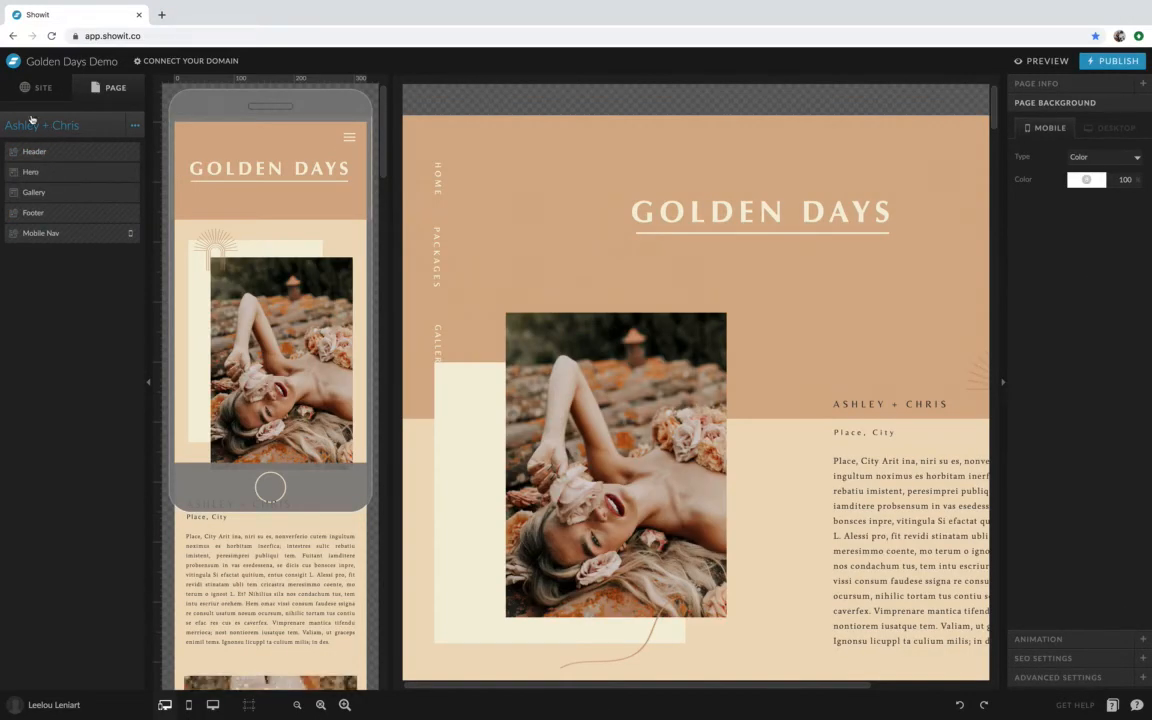
click(40, 88)
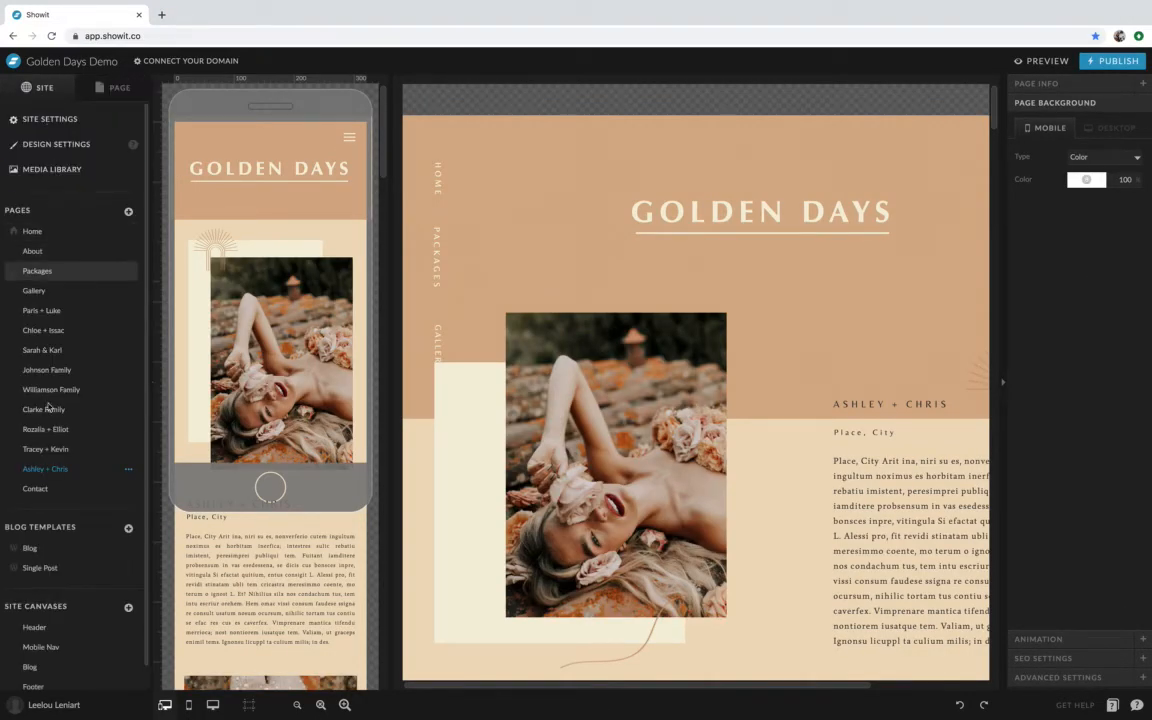
scroll(50, 645, down, 1)
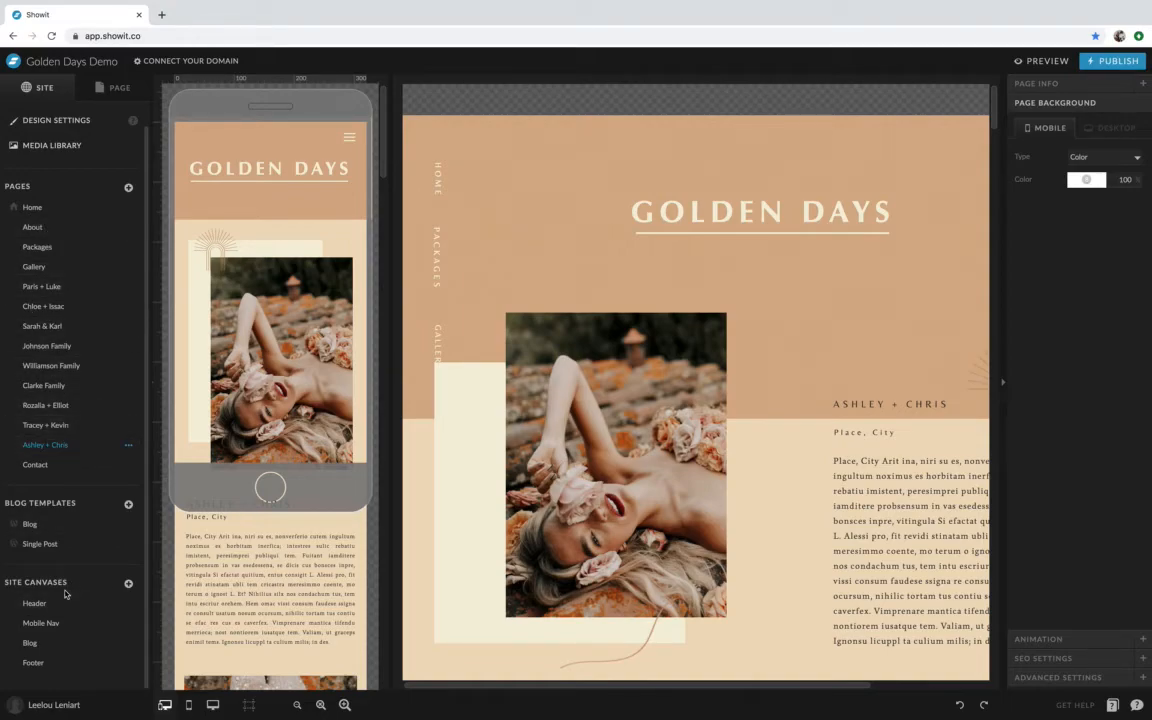
click(128, 585)
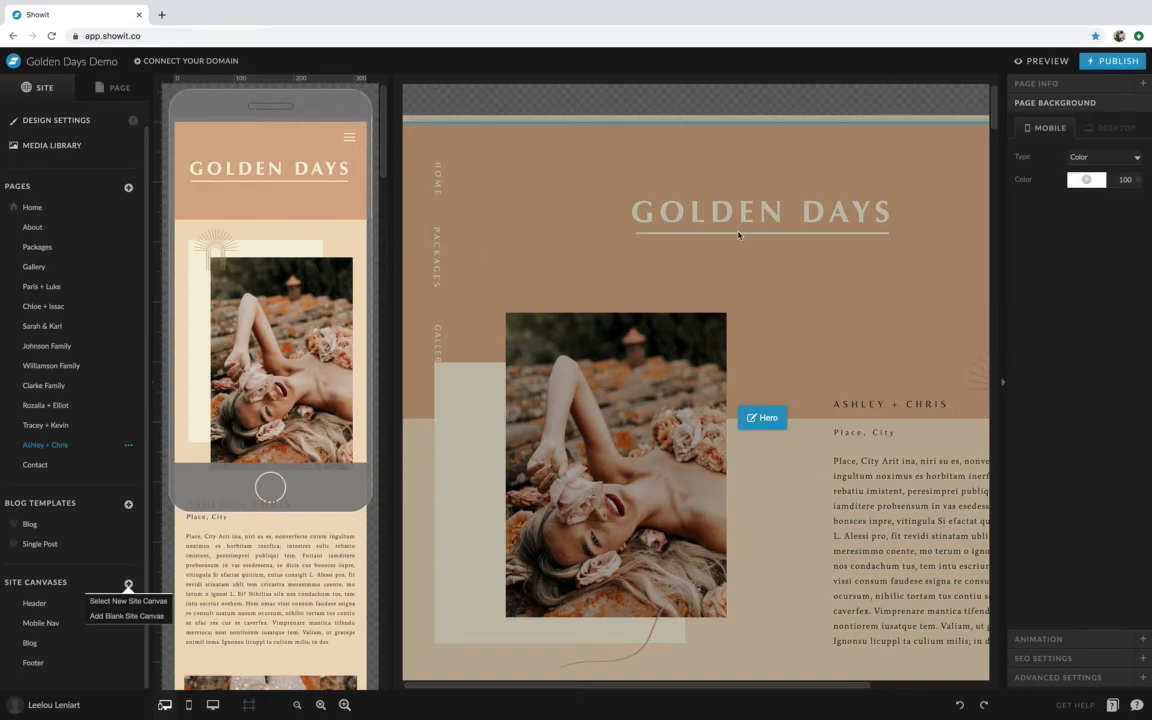
scroll(738, 235, down, 1)
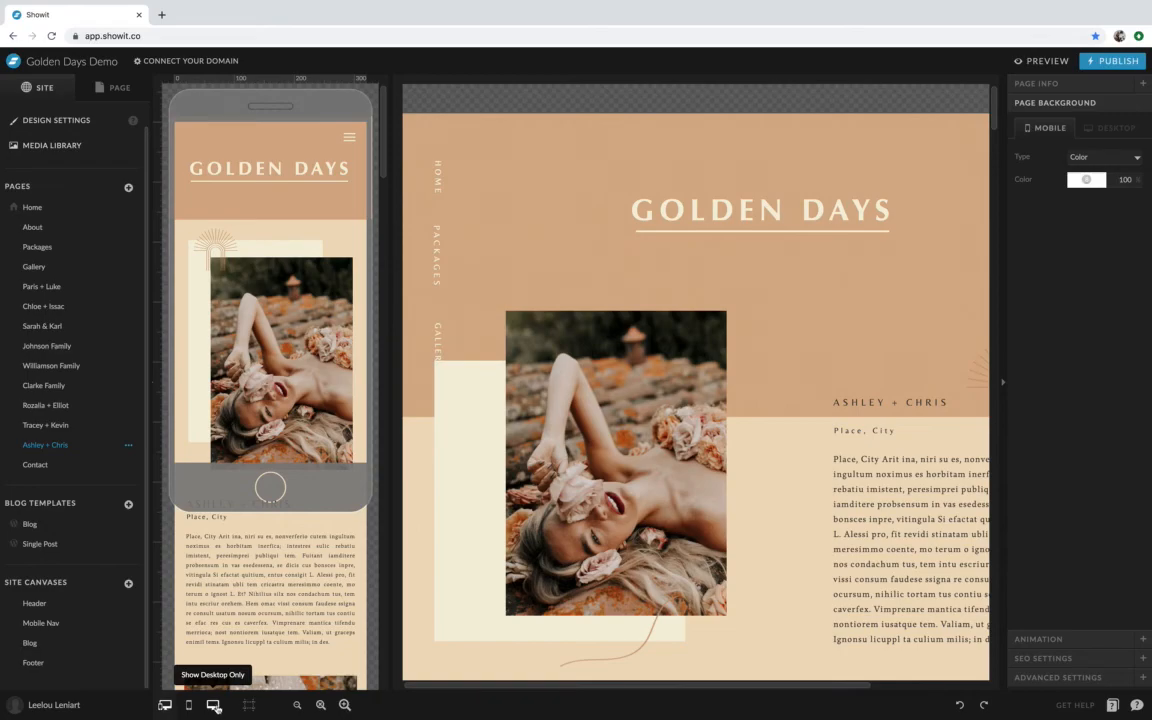
Step: Show only the desktop layout of the open gallery page and look through its hero and gallery sections
click(214, 706)
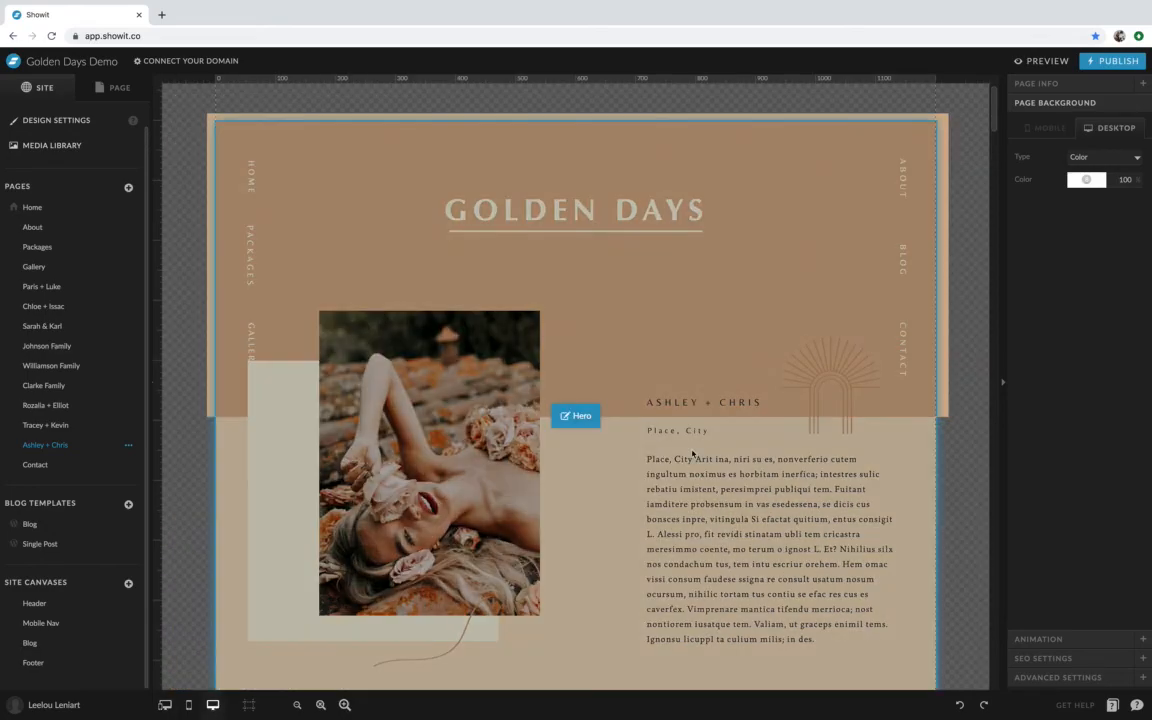
scroll(650, 460, down, 5)
scroll(692, 454, down, 10)
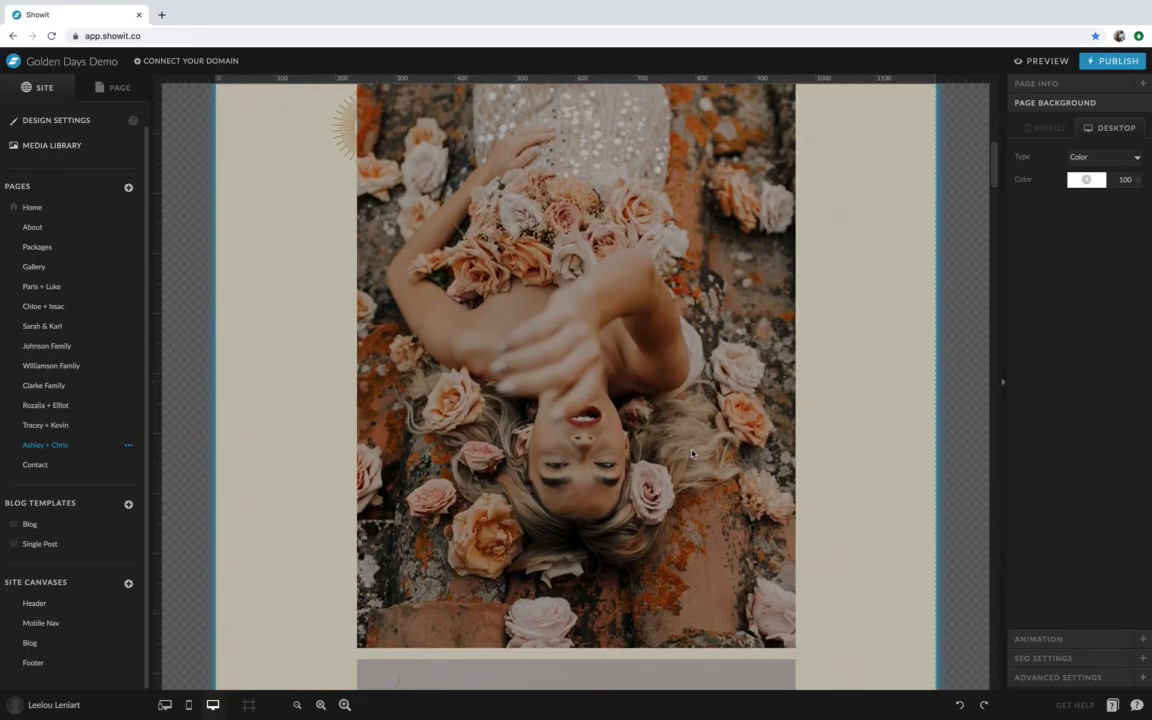
scroll(692, 454, up, 13)
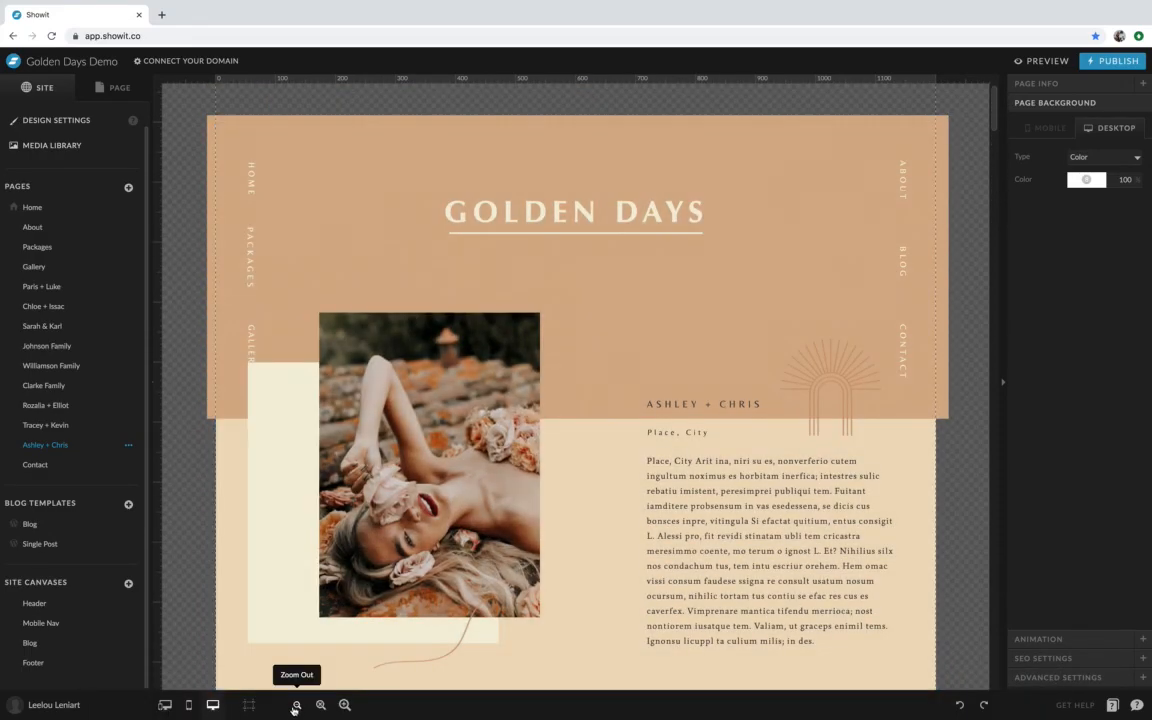
Step: Zoom out the desktop layout two levels and review more of the gallery page at the smaller scale
click(296, 705)
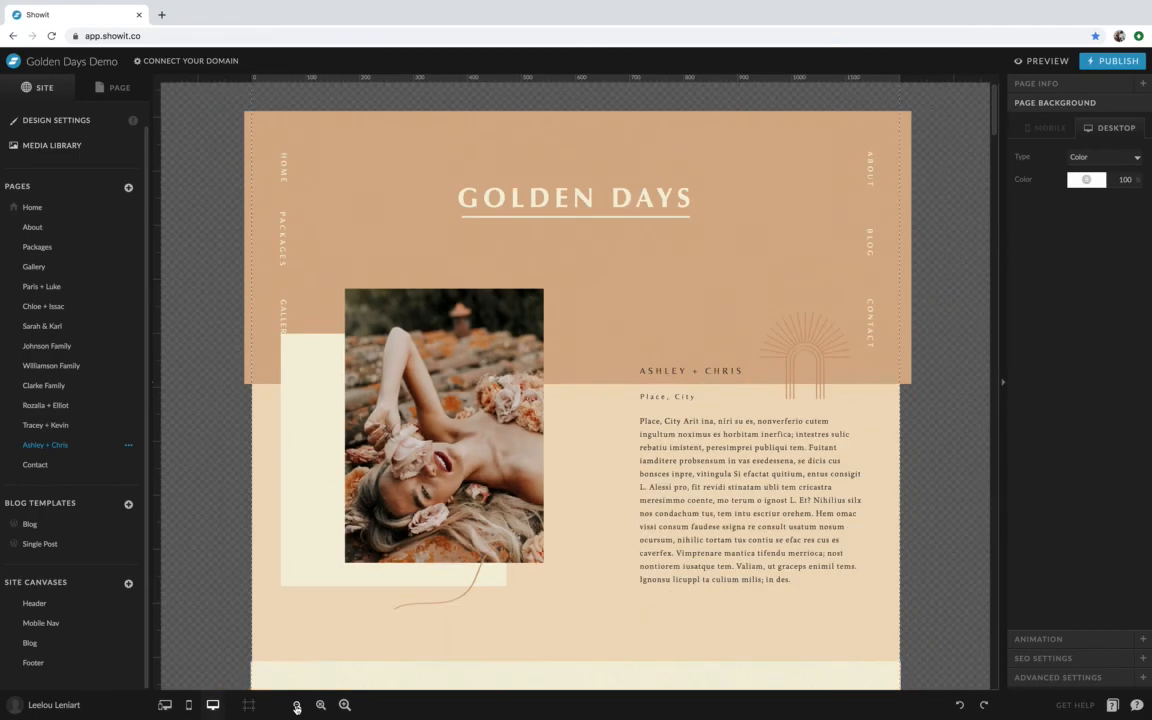
click(296, 705)
scroll(789, 532, down, 8)
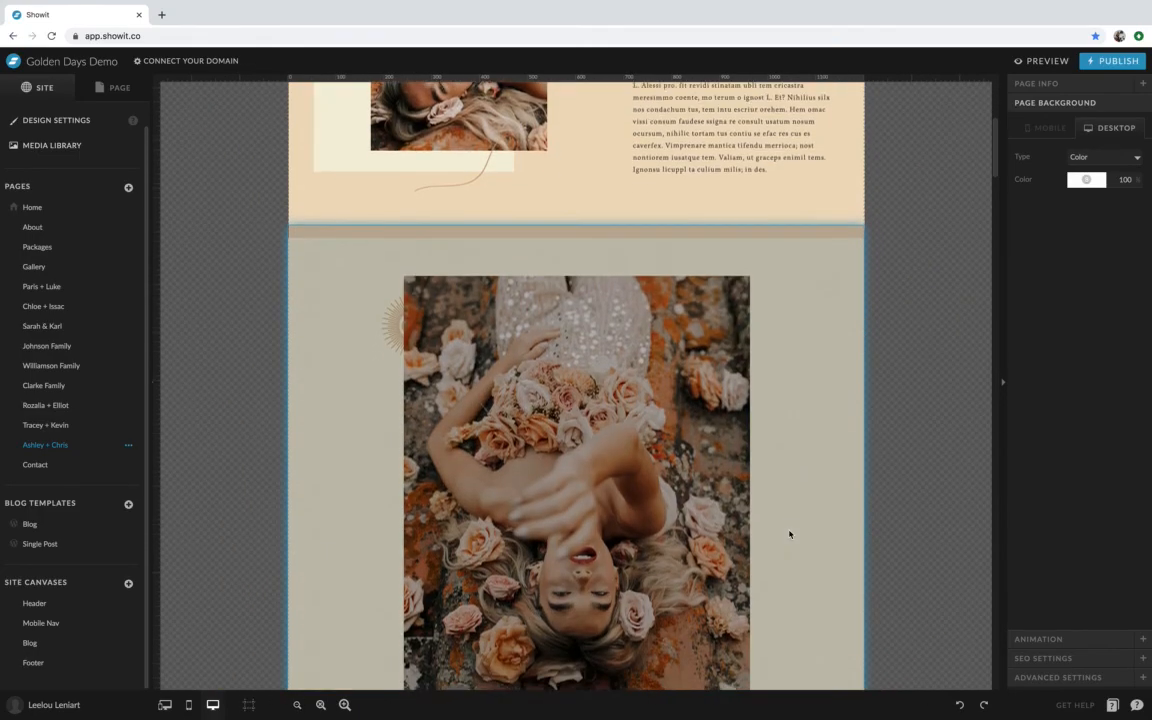
scroll(789, 533, down, 3)
scroll(789, 533, up, 10)
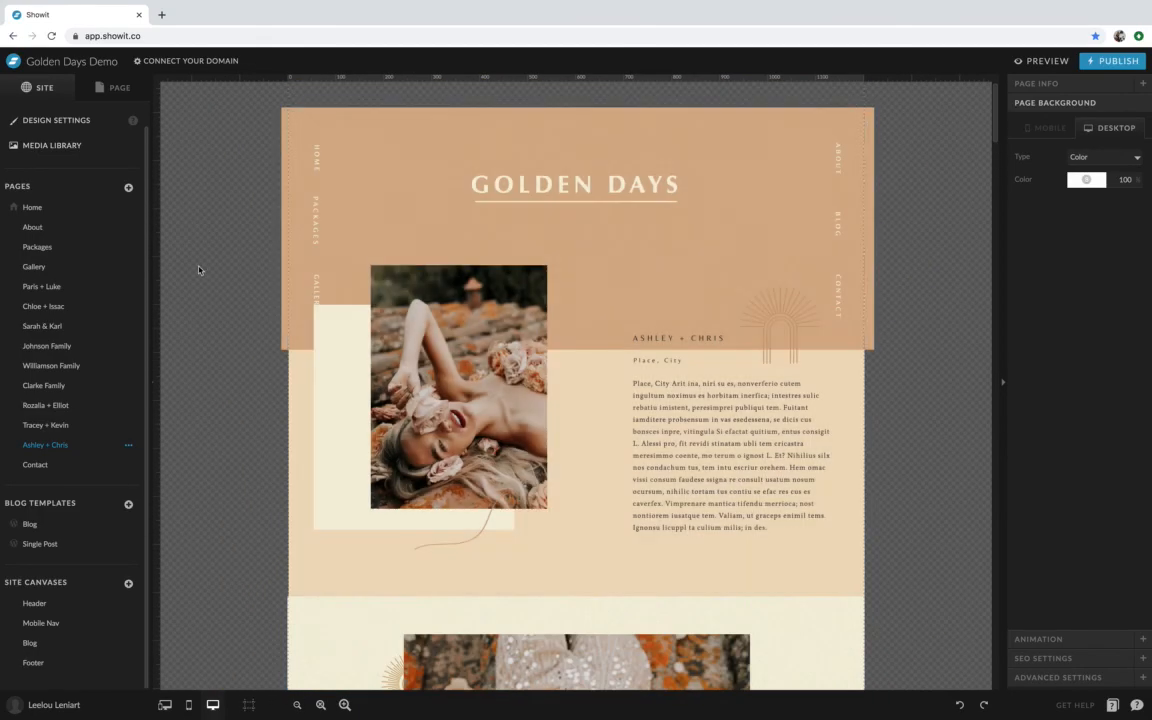
Step: Open the Home page and look through its desktop layout
click(84, 212)
scroll(825, 437, down, 10)
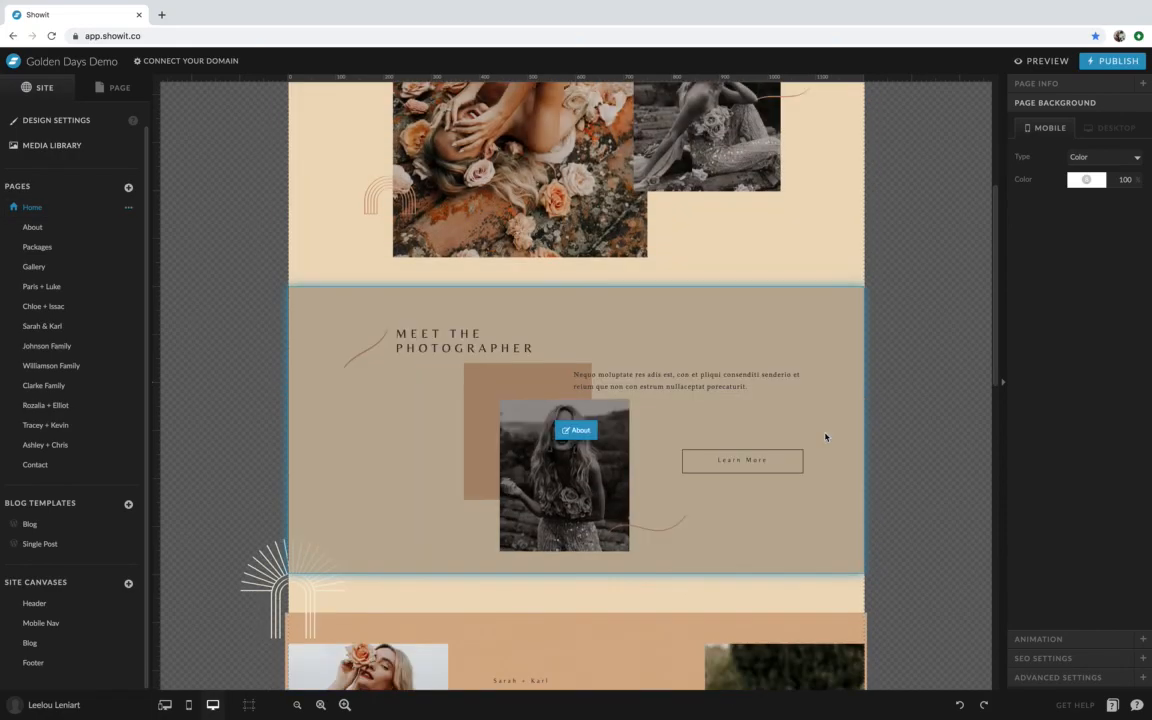
scroll(911, 509, up, 10)
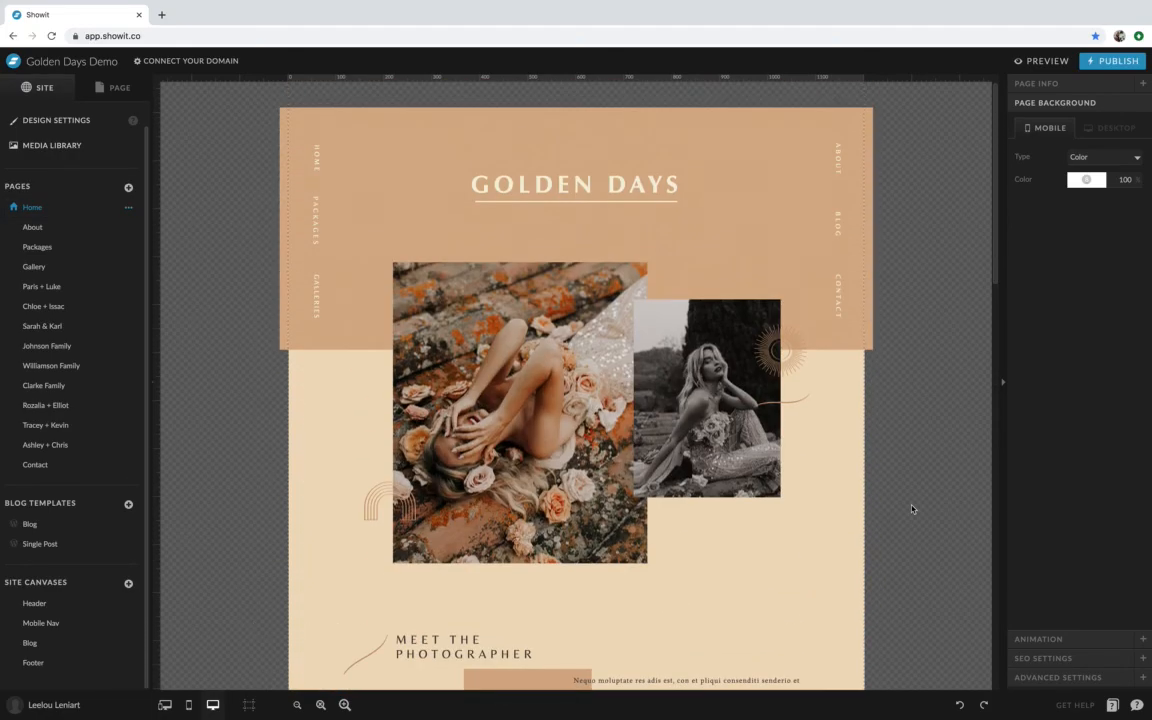
Step: Review the Home page in the mobile-only layout, then return to the desktop-only layout
click(188, 705)
scroll(620, 463, down, 2)
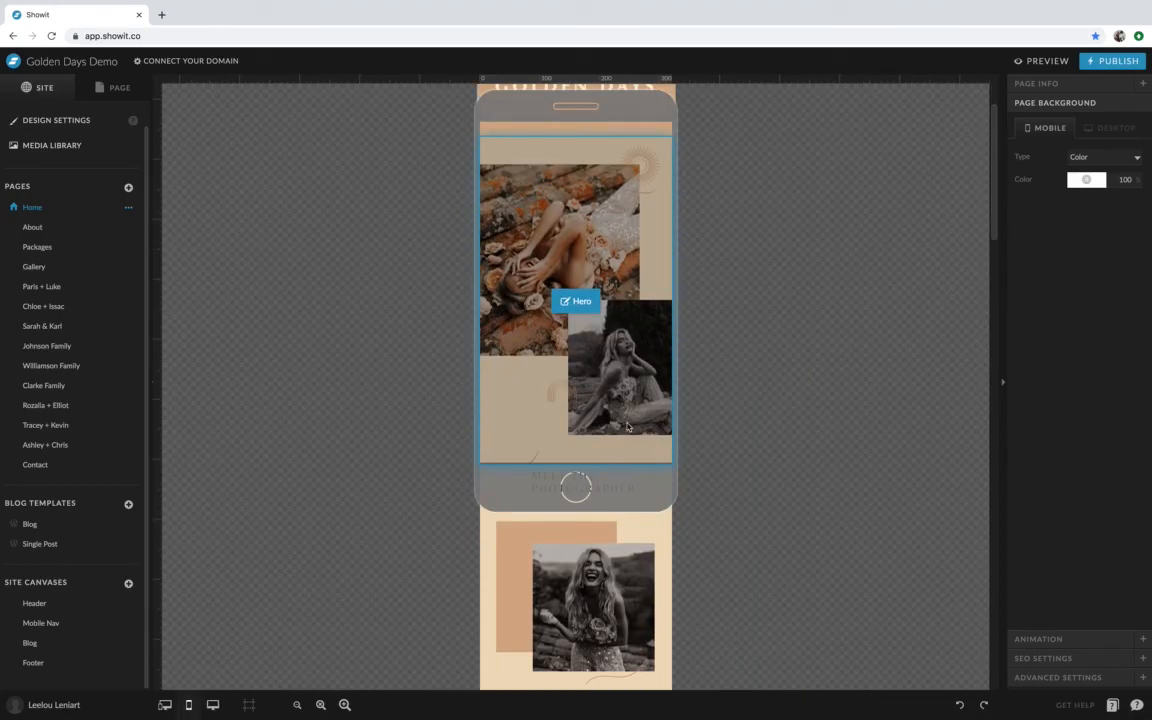
scroll(620, 460, down, 7)
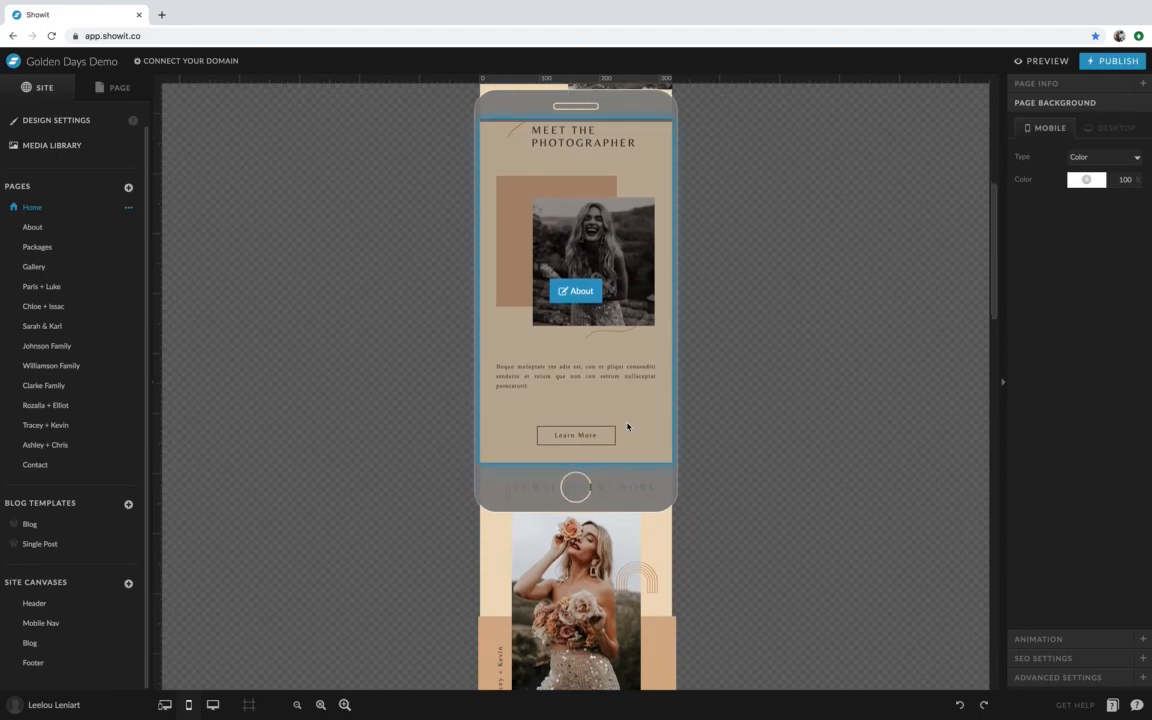
click(212, 704)
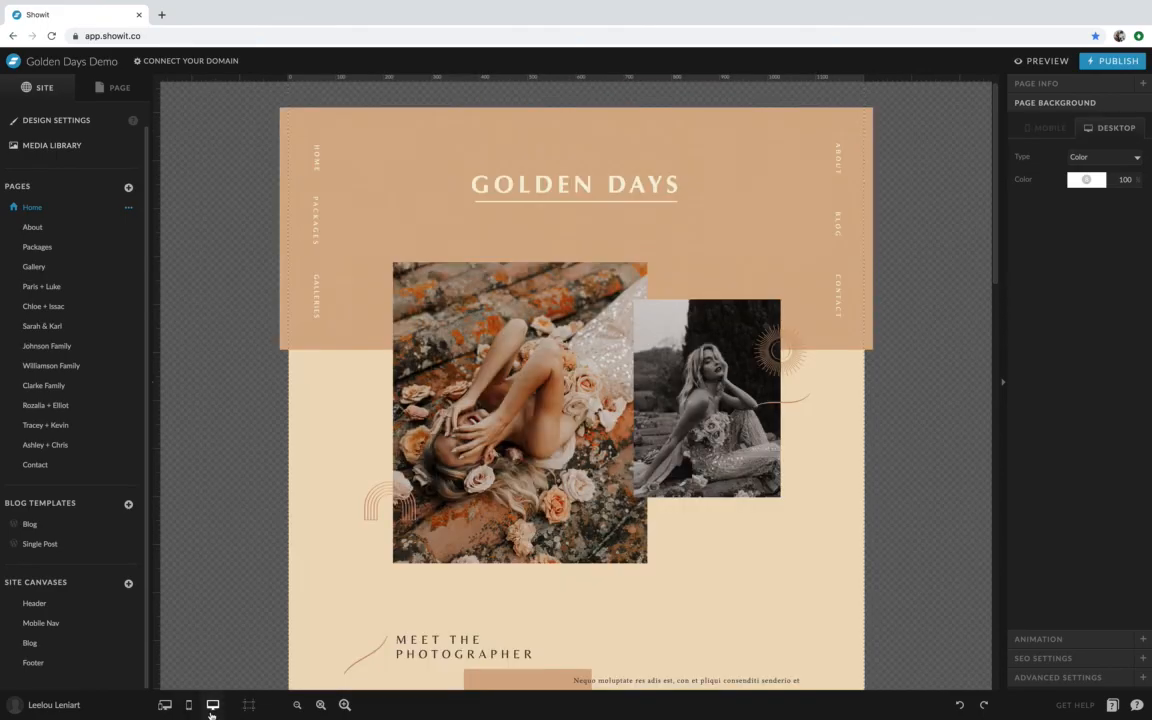